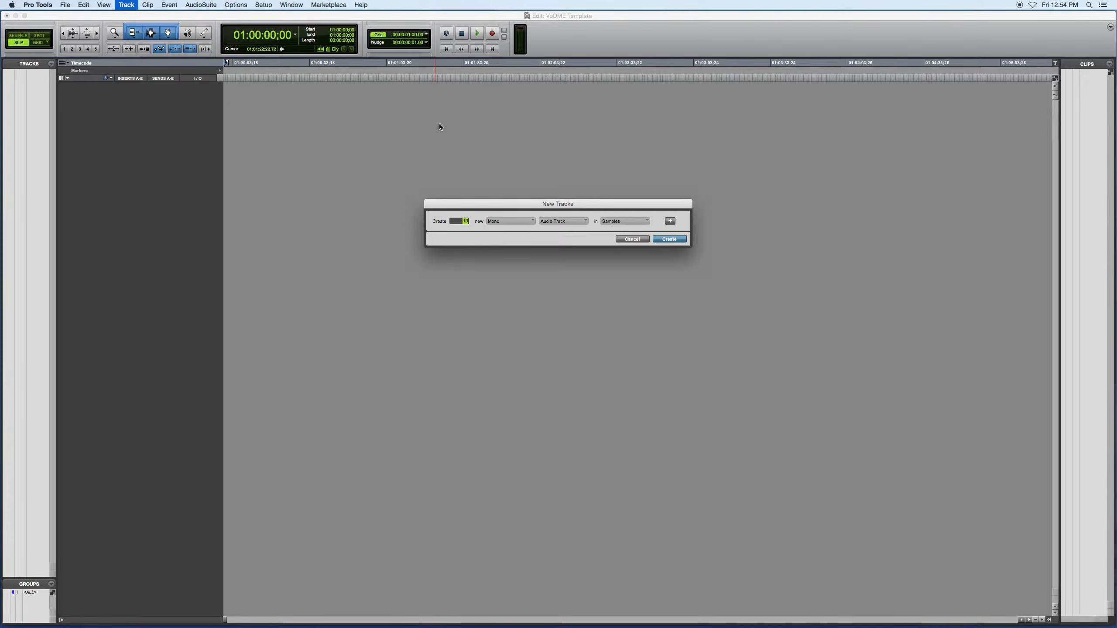
Create 10 mono audio tracks, 4 stereo audio tracks and 15 stereo aux inputs, all in samples
{"action": "key", "text": "super+Down"}
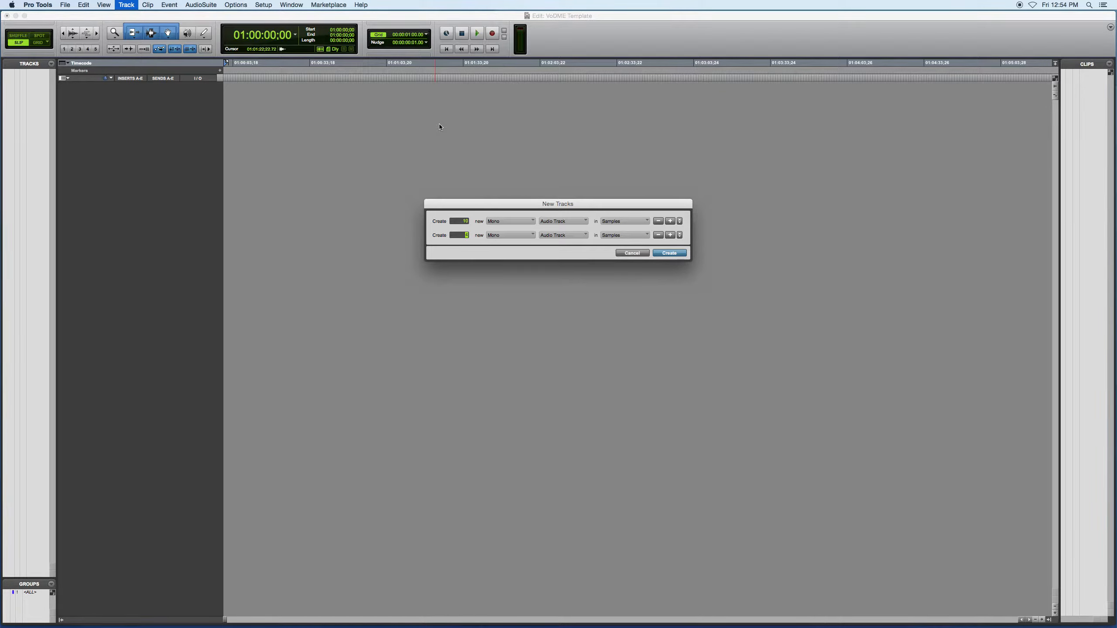
{"action": "key", "text": "super+Down"}
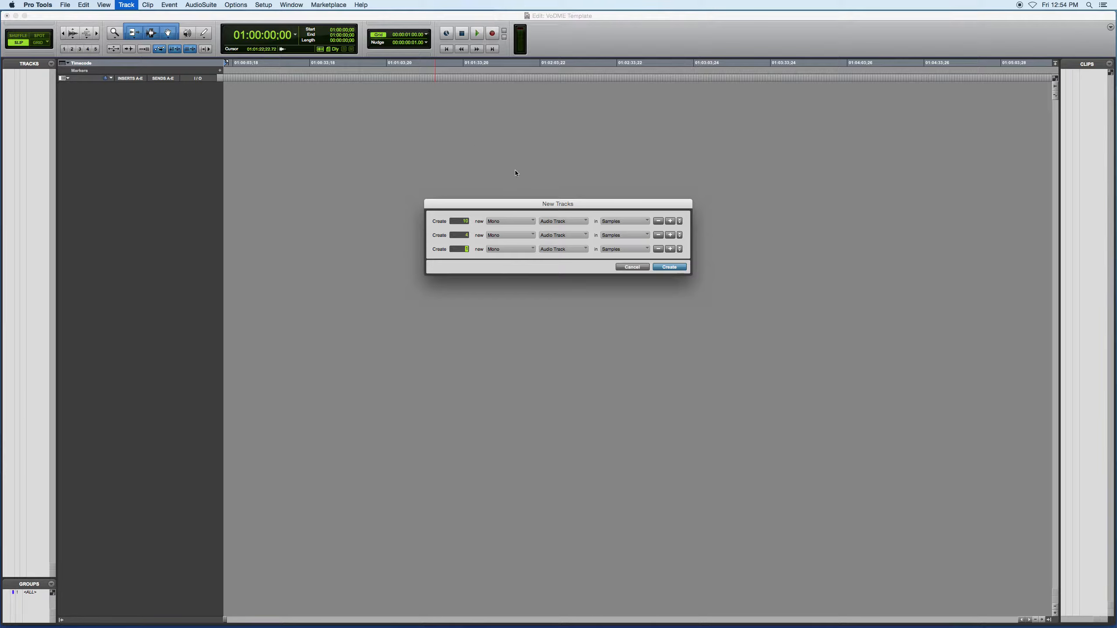
{"action": "left_click", "coordinate": [514, 234]}
{"action": "left_click", "coordinate": [511, 250]}
{"action": "left_click", "coordinate": [512, 249]}
{"action": "left_click", "coordinate": [510, 257]}
{"action": "left_click", "coordinate": [563, 249]}
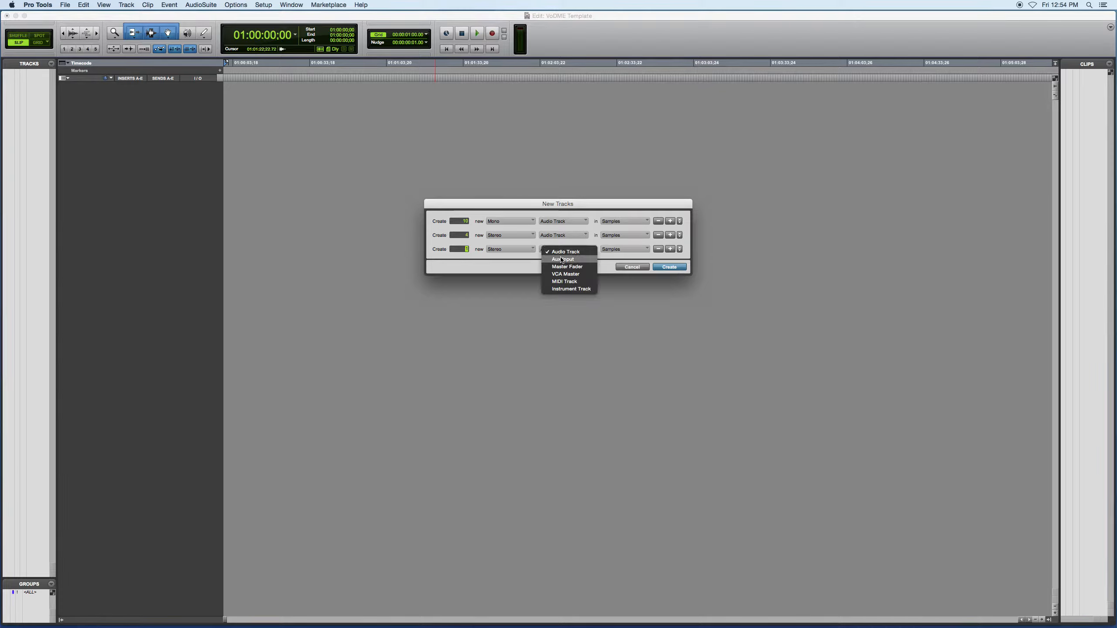
{"action": "left_click", "coordinate": [562, 260]}
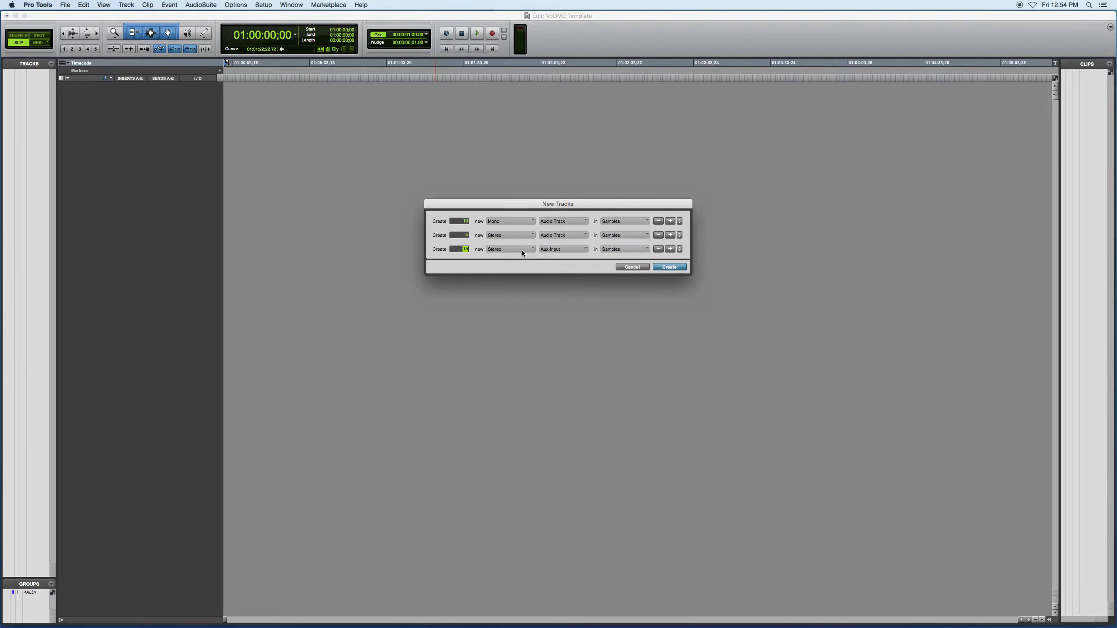
{"action": "left_click", "coordinate": [668, 267]}
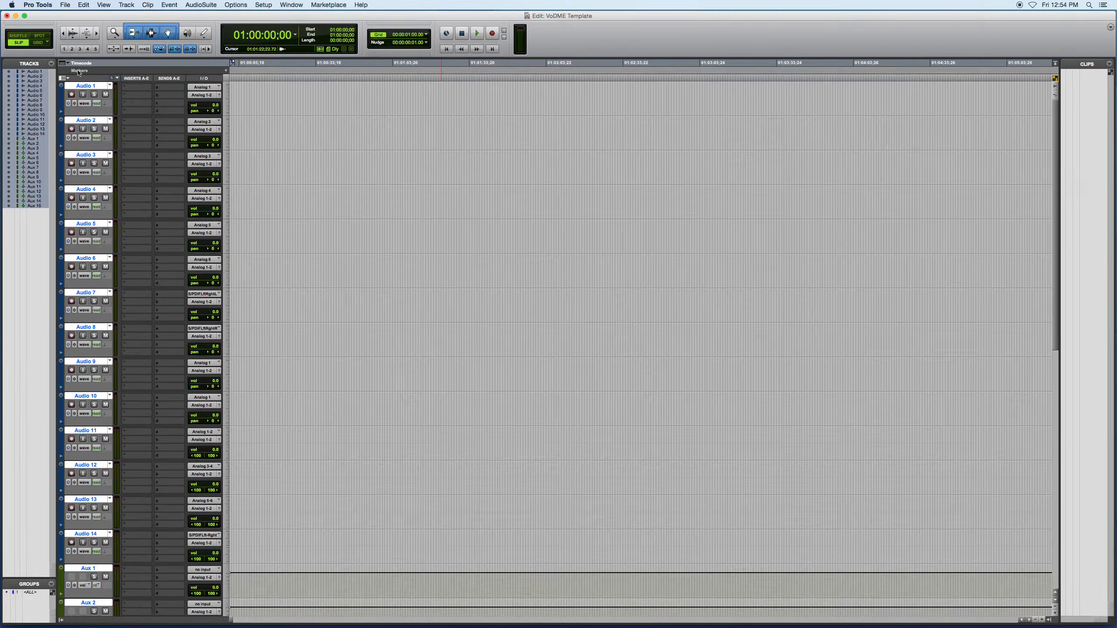
Rename the first five mono audio tracks as VO, Dia 1, Dia 2, Dia 3 and Dia 4
{"action": "double_click", "coordinate": [93, 86]}
{"action": "type", "text": "VO"}
{"action": "key", "text": "super+Right"}
{"action": "type", "text": "Dia 1"}
{"action": "key", "text": "super+Right"}
{"action": "type", "text": "Dia"}
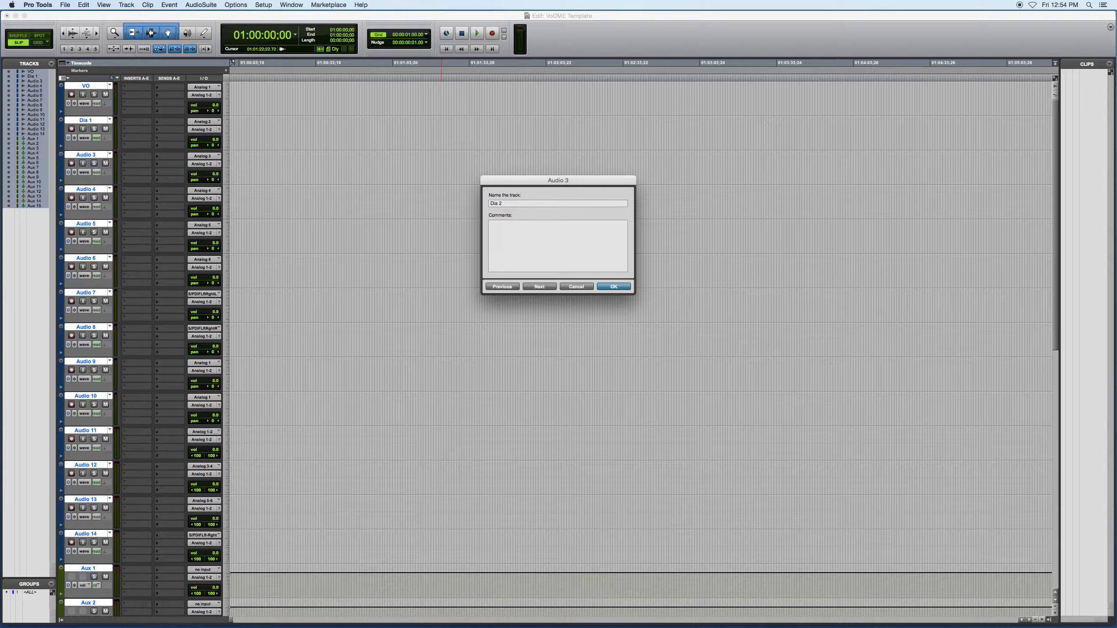
{"action": "key", "text": "super+Right"}
{"action": "type", "text": "Dia 3"}
{"action": "key", "text": "super+Right"}
{"action": "type", "text": "Dia 4"}
Rename the remaining five mono audio tracks as FX 1, FX 2, FX 3, FX 4 and FX 5
{"action": "key", "text": "super+Right"}
{"action": "type", "text": "FX 1"}
{"action": "key", "text": "super+Right"}
{"action": "type", "text": "FX"}
{"action": "key", "text": "super+Right"}
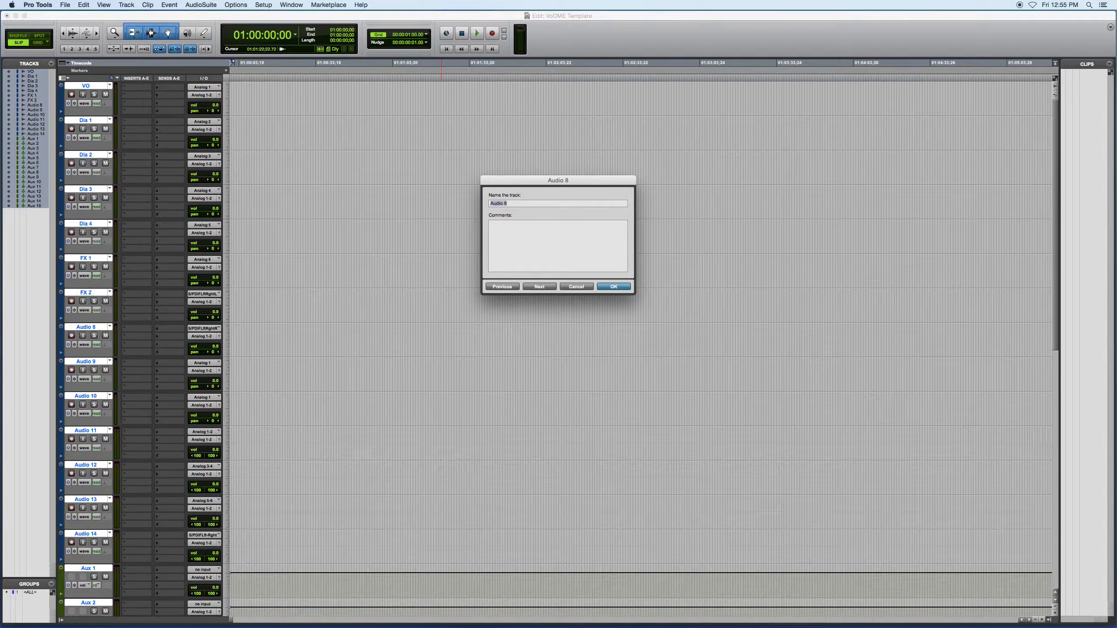
{"action": "type", "text": "FX 3"}
{"action": "key", "text": "super+Right"}
{"action": "type", "text": "FX 4"}
Rename the four stereo audio tracks as FX S1, FX S2, Mus 1 and Mus 2
{"action": "key", "text": "super+Right"}
{"action": "type", "text": "FX 5"}
{"action": "key", "text": "super+Right"}
{"action": "type", "text": "F"}
{"action": "type", "text": "X S1"}
{"action": "key", "text": "super+Right"}
{"action": "type", "text": "F"}
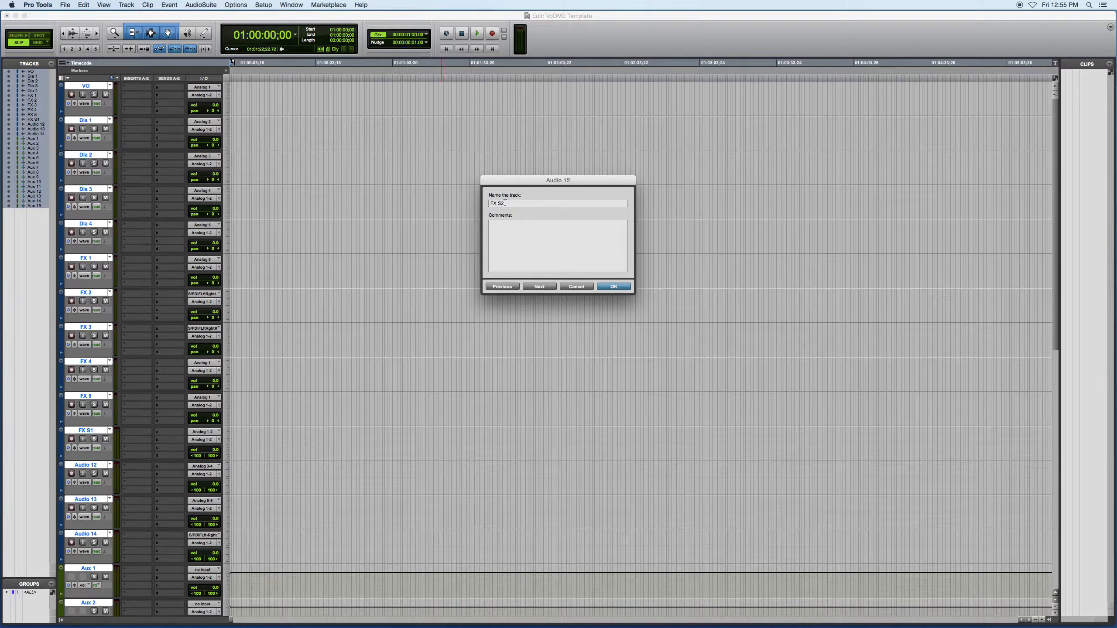
{"action": "key", "text": "super+Right"}
{"action": "type", "text": "Mus 1"}
{"action": "key", "text": "super+Right"}
{"action": "type", "text": "Mus 2"}
{"action": "key", "text": "Return"}
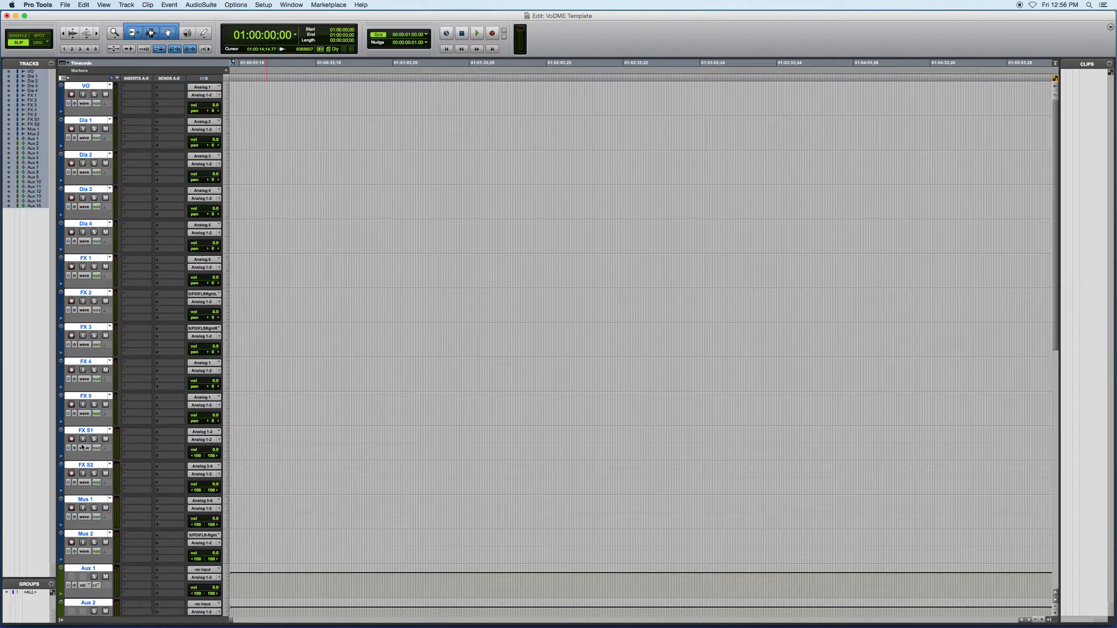
Clear the all-track selection and rename the first three aux tracks as VO M, Dia M and FX M
{"action": "left_click", "coordinate": [7, 592]}
{"action": "left_click", "coordinate": [88, 603]}
{"action": "scroll", "coordinate": [117, 579], "scroll_direction": "right", "scroll_amount": 1}
{"action": "scroll", "coordinate": [117, 580], "scroll_direction": "down", "scroll_amount": 8}
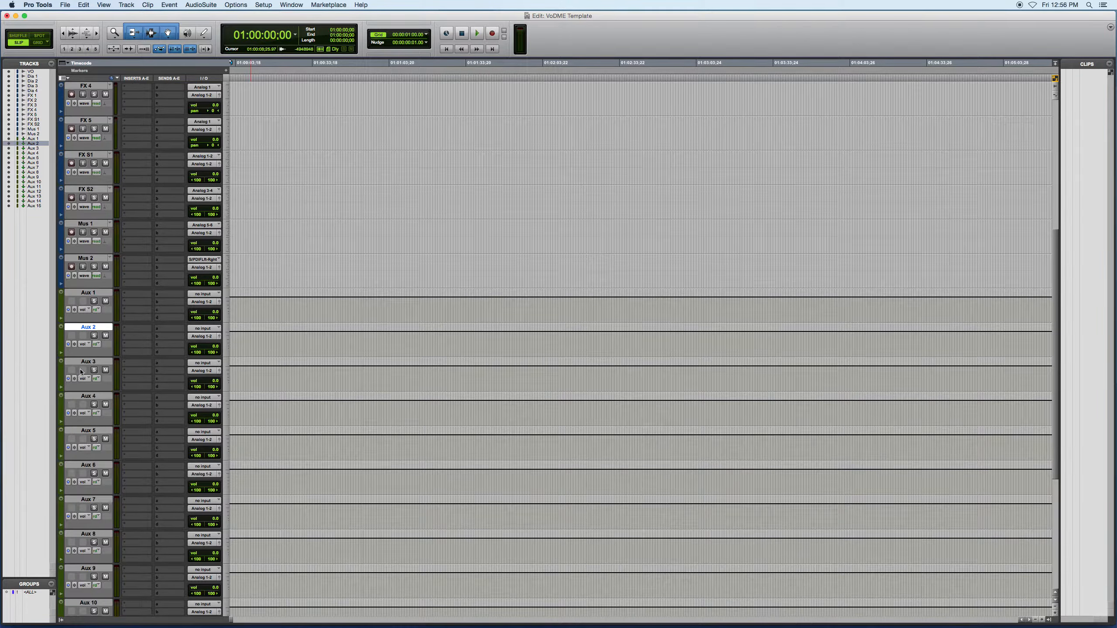
{"action": "double_click", "coordinate": [89, 293]}
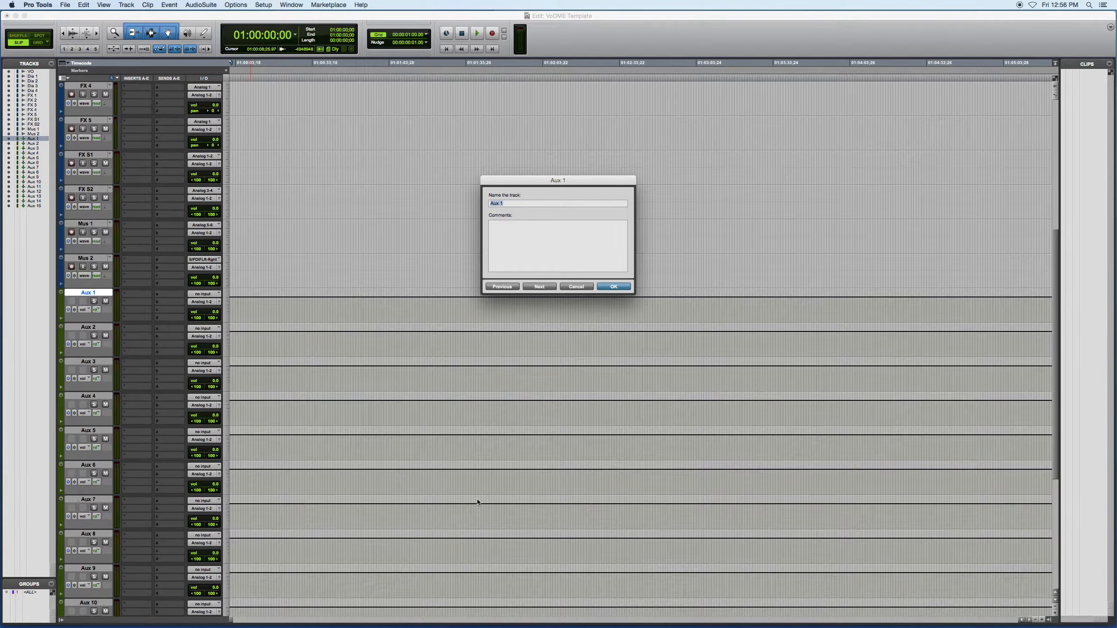
{"action": "type", "text": "VO M"}
{"action": "key", "text": "super+Right"}
{"action": "type", "text": "Dia M"}
{"action": "key", "text": "super+Right"}
{"action": "type", "text": "FX M"}
Rename the fourth and fifth aux tracks as Mus M and PGM M
{"action": "key", "text": "super+Right"}
{"action": "type", "text": "M"}
{"action": "key", "text": "super+Right"}
{"action": "type", "text": "P"}
{"action": "key", "text": "Return"}
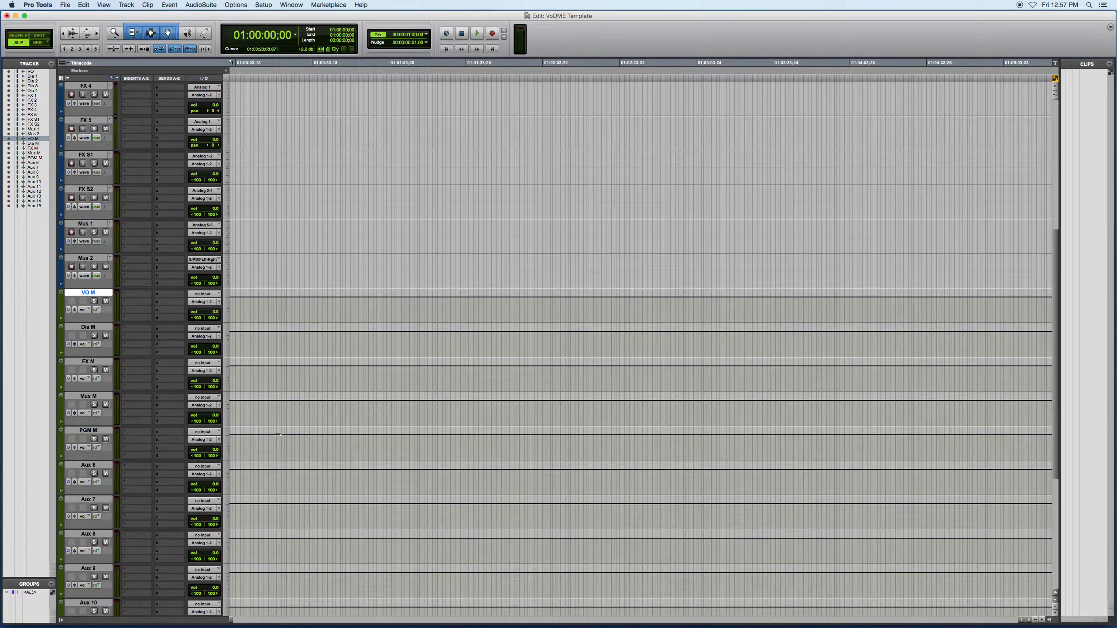
Rename Aux 6, Aux 7 and Aux 8 as Dia Verb, FX Verb and Mus V
{"action": "double_click", "coordinate": [90, 466]}
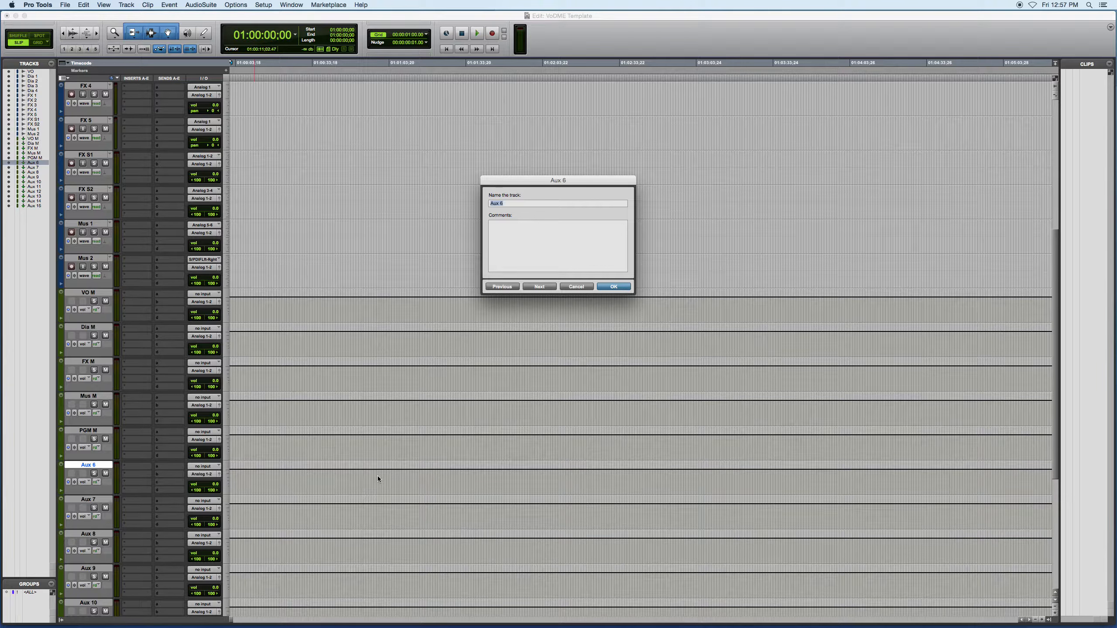
{"action": "type", "text": "Dia V"}
{"action": "key", "text": "super+Right"}
{"action": "type", "text": "FX Verb"}
{"action": "key", "text": "super+Left"}
{"action": "key", "text": "Right"}
{"action": "type", "text": "e"}
{"action": "key", "text": "super+Right"}
{"action": "type", "text": "M"}
{"action": "key", "text": "Return"}
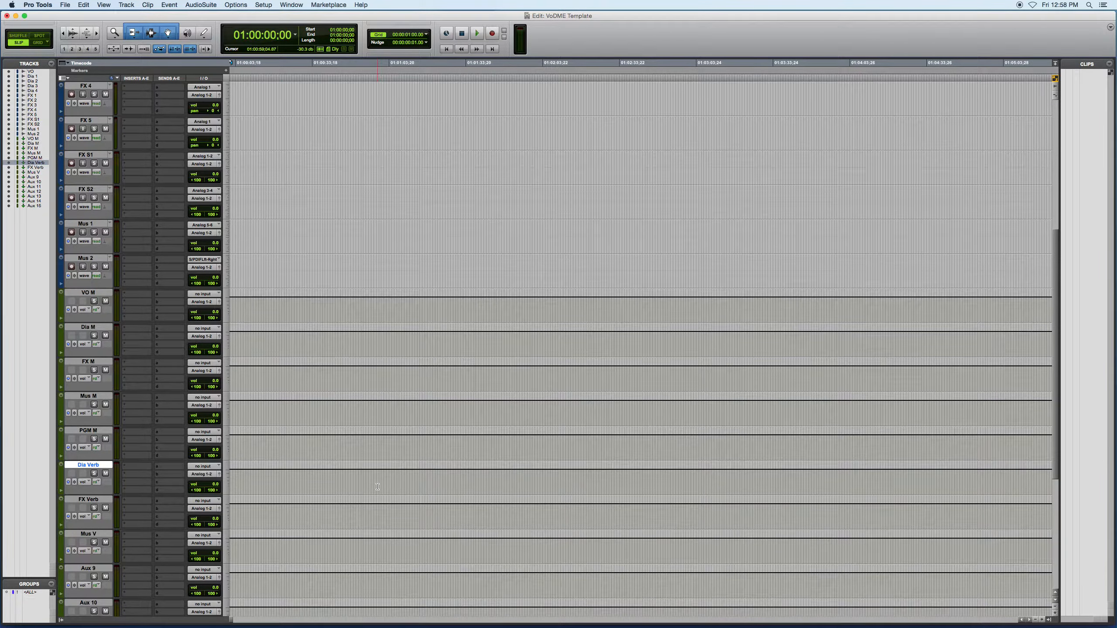
Delete the unused aux tracks Aux 9 through Aux 15
{"action": "scroll", "coordinate": [378, 486], "scroll_direction": "up", "scroll_amount": 8}
{"action": "left_click", "coordinate": [33, 177]}
{"action": "left_click", "coordinate": [34, 206], "text": "shift"}
{"action": "left_click", "coordinate": [126, 5]}
{"action": "left_click", "coordinate": [133, 61]}
In the I/O Setup bus list, rename Bus 1-2 as VO M and Bus 3-4 as Dia M
{"action": "left_click", "coordinate": [263, 5]}
{"action": "left_click", "coordinate": [265, 47]}
{"action": "left_click", "coordinate": [457, 132]}
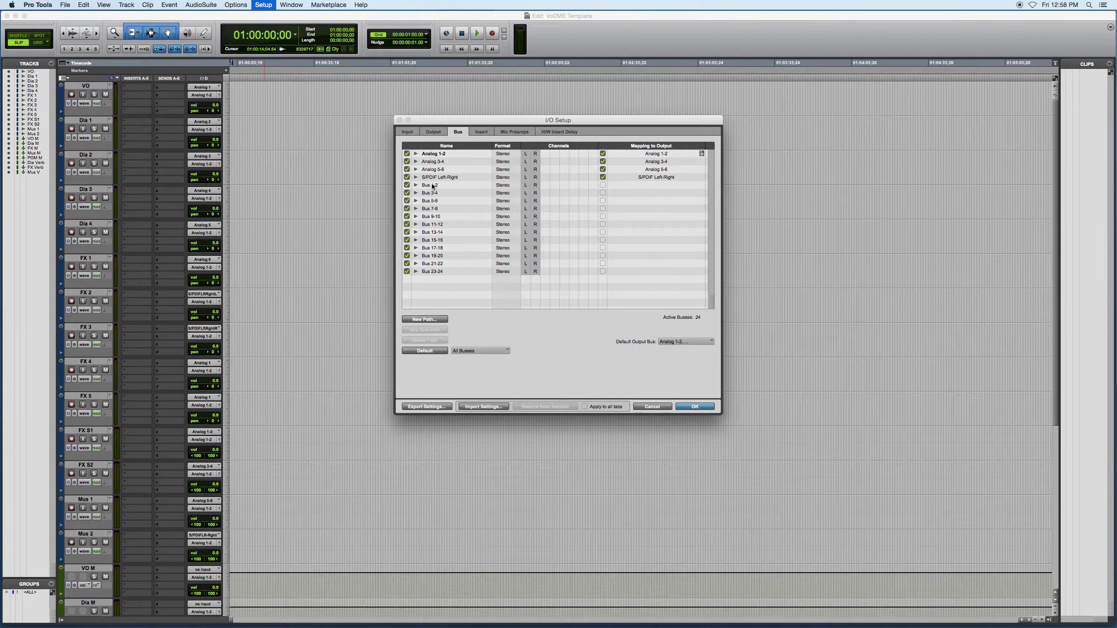
{"action": "double_click", "coordinate": [433, 186]}
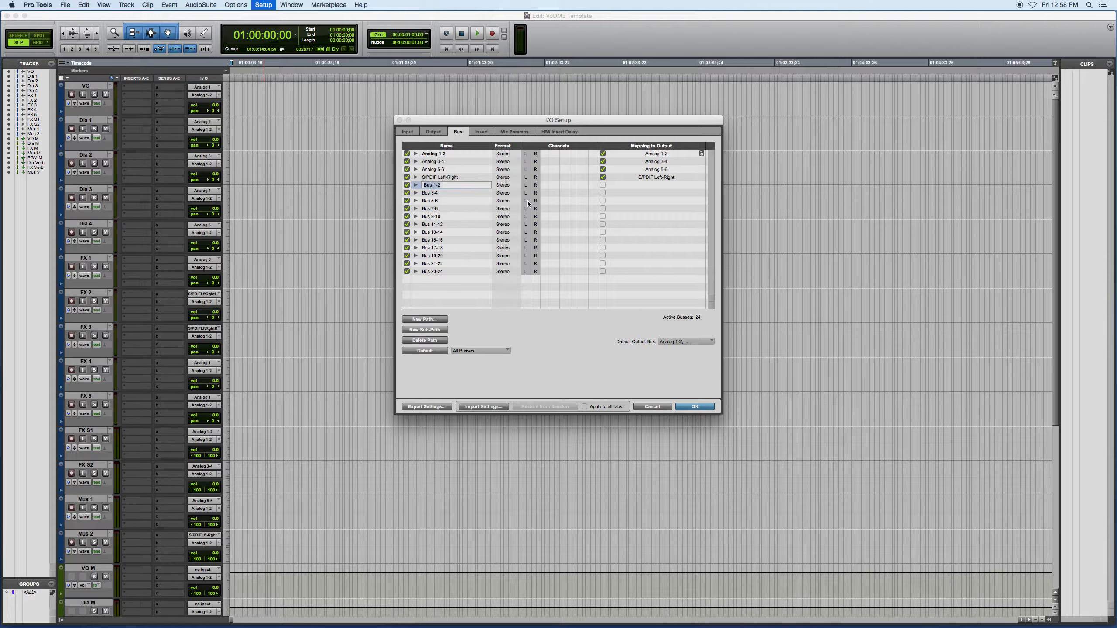
{"action": "type", "text": "VO M"}
{"action": "key", "text": "Tab"}
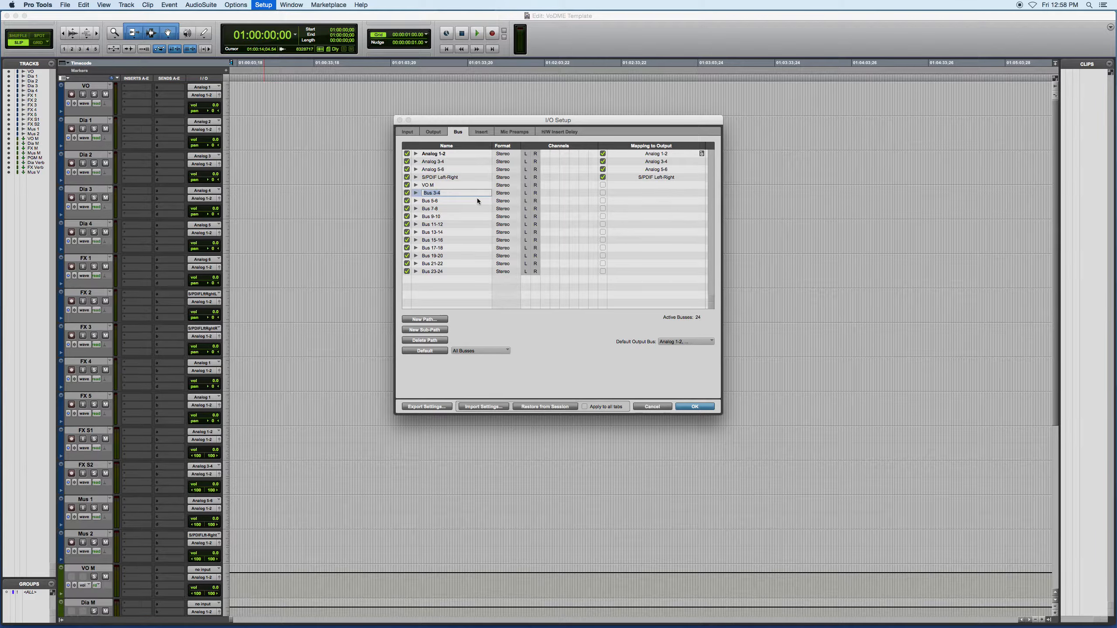
{"action": "type", "text": "Dia M"}
Rename Bus 5-6, Bus 7-8 and Bus 9-10 as FX M, Mus M and PGM M
{"action": "double_click", "coordinate": [443, 201]}
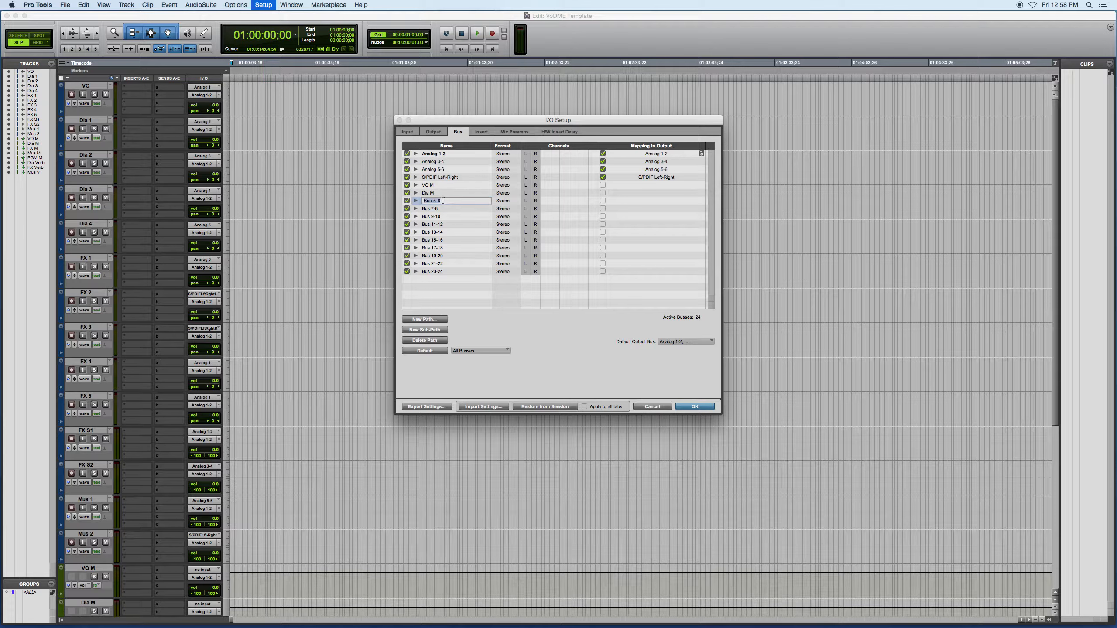
{"action": "type", "text": "FX M"}
{"action": "double_click", "coordinate": [439, 209]}
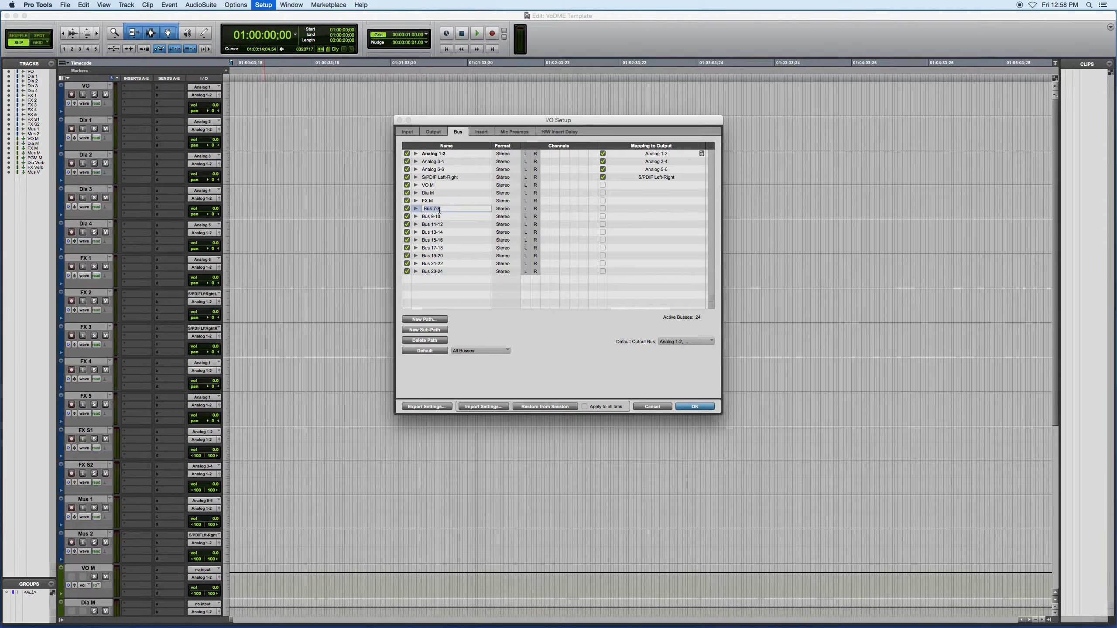
{"action": "type", "text": "Mus M"}
{"action": "double_click", "coordinate": [436, 215]}
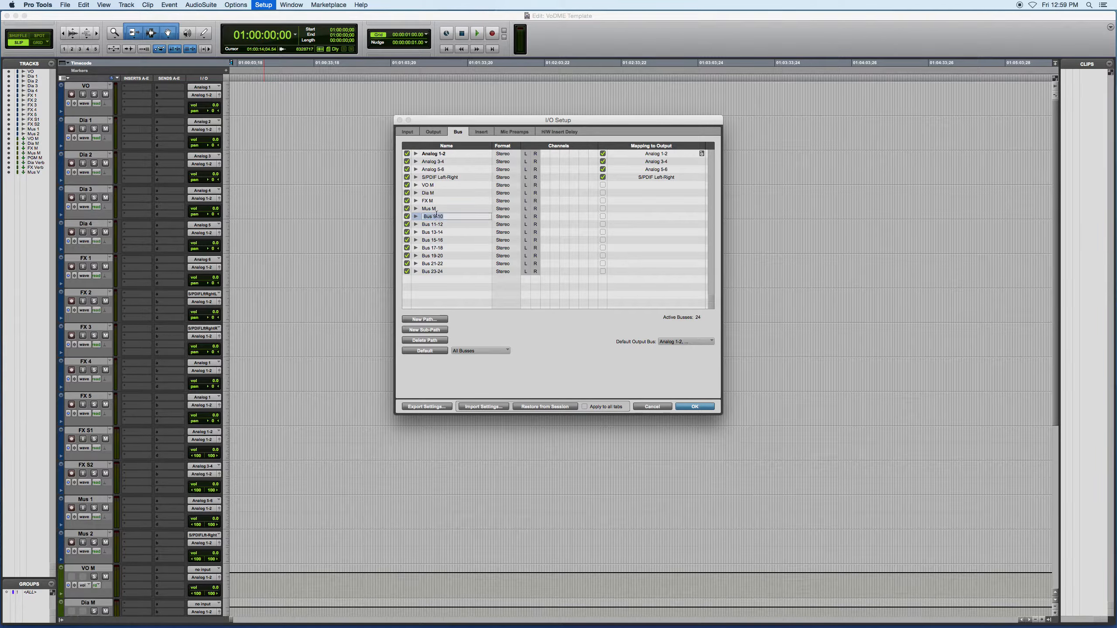
{"action": "type", "text": "D"}
Rename Bus 11-12, Bus 13-14 and Bus 15-16 as Dia Verb, FX Verb and Mus Verb, and accept the I/O setup
{"action": "double_click", "coordinate": [447, 224]}
{"action": "type", "text": "Dia Verb"}
{"action": "key", "text": "Tab"}
{"action": "type", "text": "FX Verb"}
{"action": "key", "text": "Tab"}
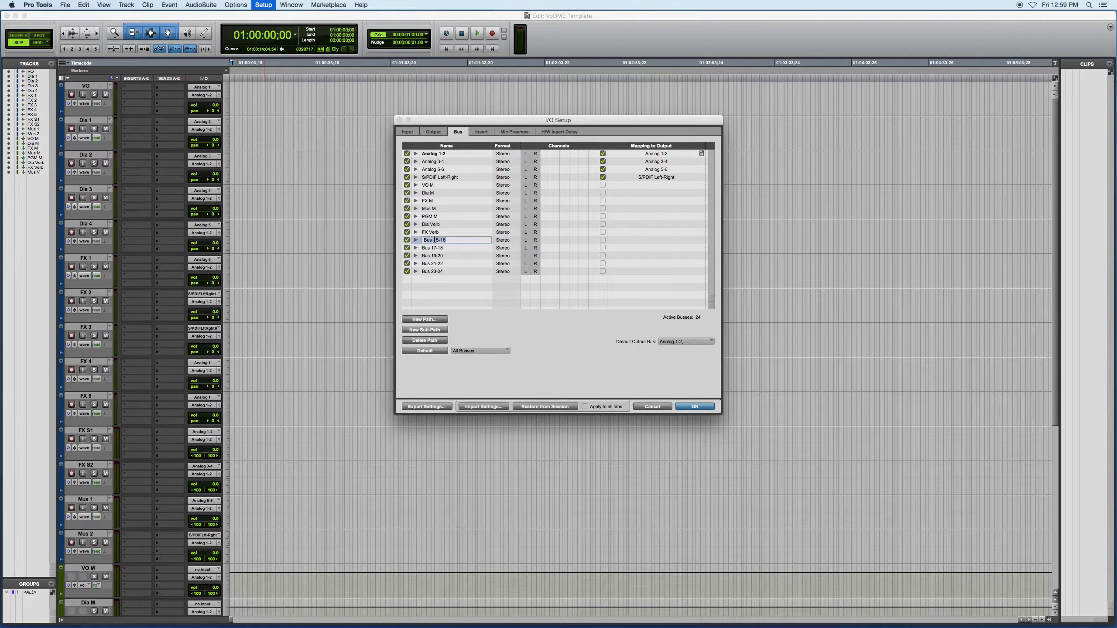
{"action": "type", "text": "Mus Verb"}
{"action": "key", "text": "Return"}
{"action": "left_click", "coordinate": [694, 406]}
Route the VO track's output to the stereo VO M bus and Dia 1's output to the stereo Dia M bus
{"action": "left_click", "coordinate": [204, 96]}
{"action": "mouse_move", "coordinate": [210, 102]}
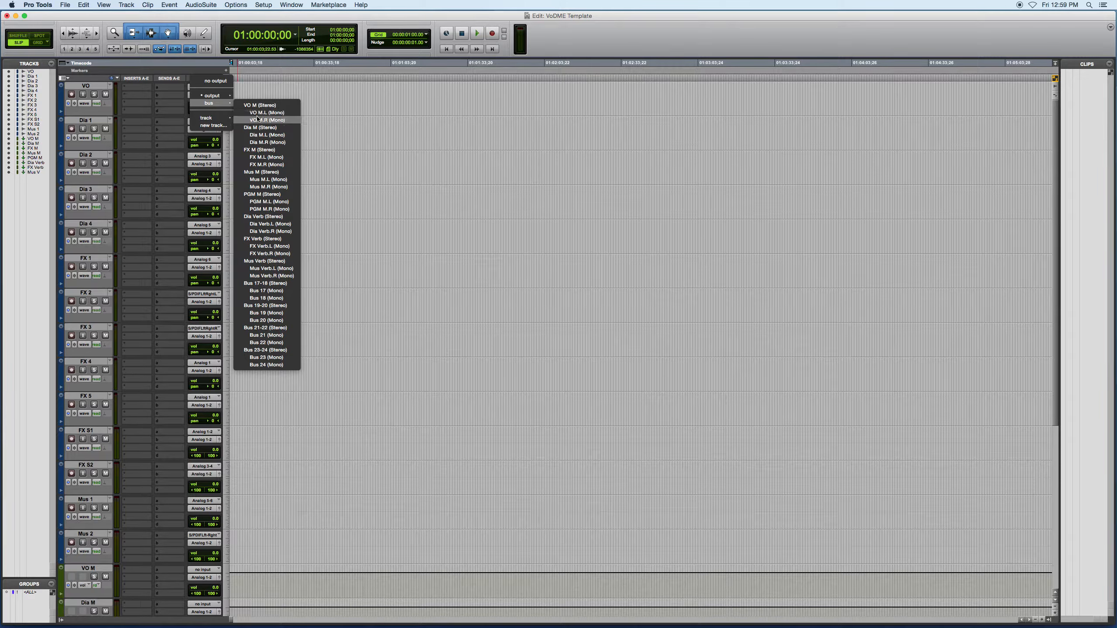
{"action": "left_click", "coordinate": [279, 105]}
{"action": "left_click", "coordinate": [205, 130]}
{"action": "left_click", "coordinate": [279, 163]}
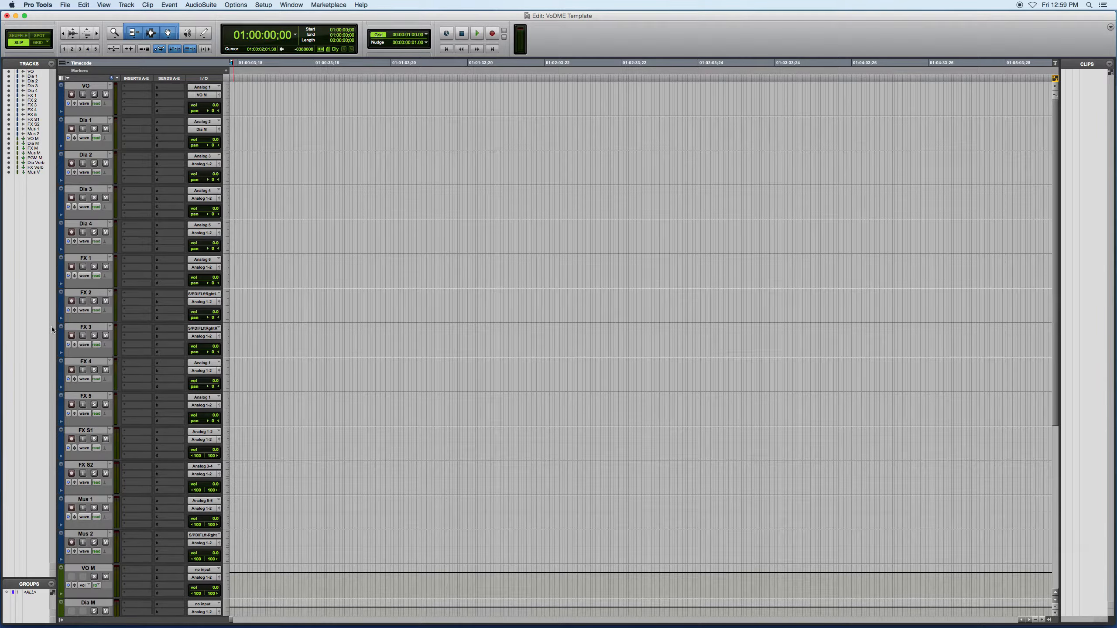
Select tracks Dia 1 through Dia 4 and route all their outputs to the stereo Dia M bus
{"action": "left_click", "coordinate": [91, 121]}
{"action": "left_click", "coordinate": [99, 224], "text": "shift"}
{"action": "left_click", "coordinate": [199, 132]}
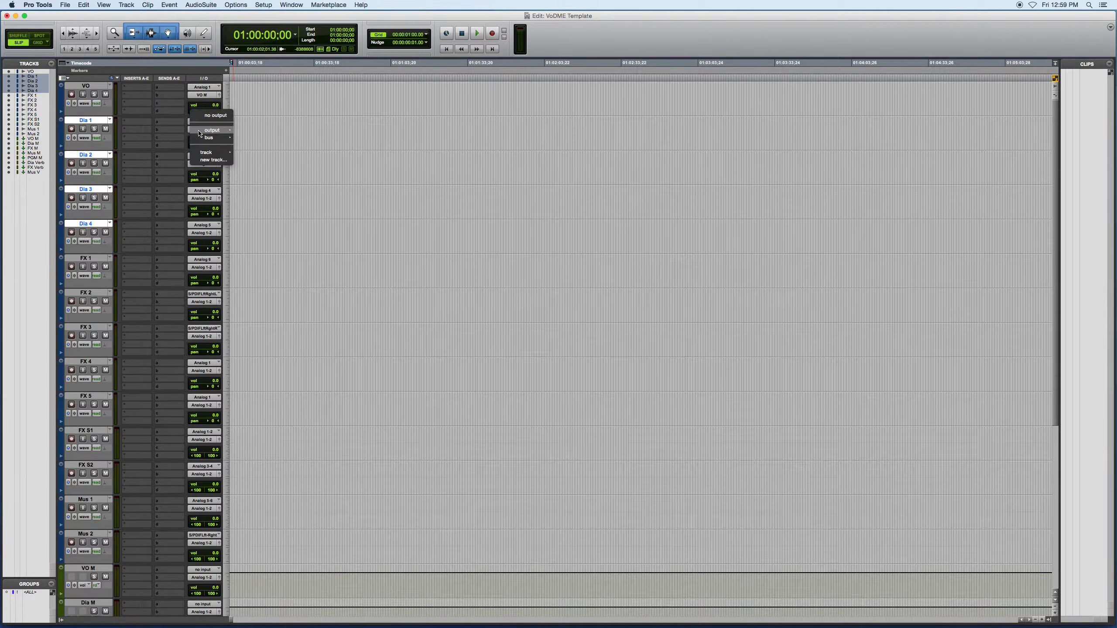
{"action": "mouse_move", "coordinate": [210, 138]}
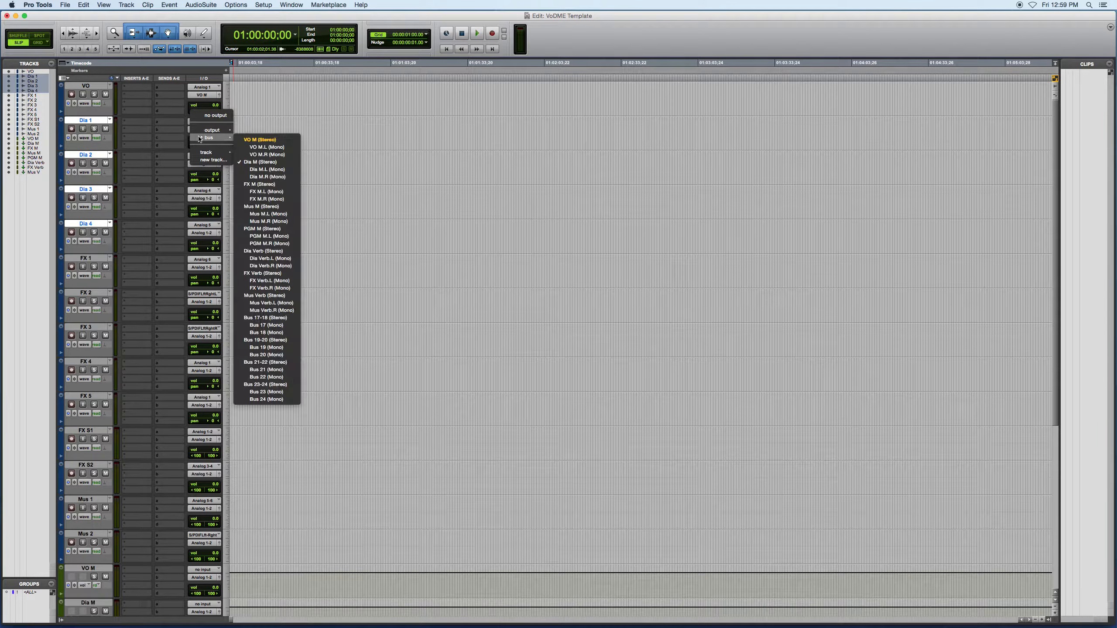
{"action": "left_click", "coordinate": [260, 162], "text": "alt+shift"}
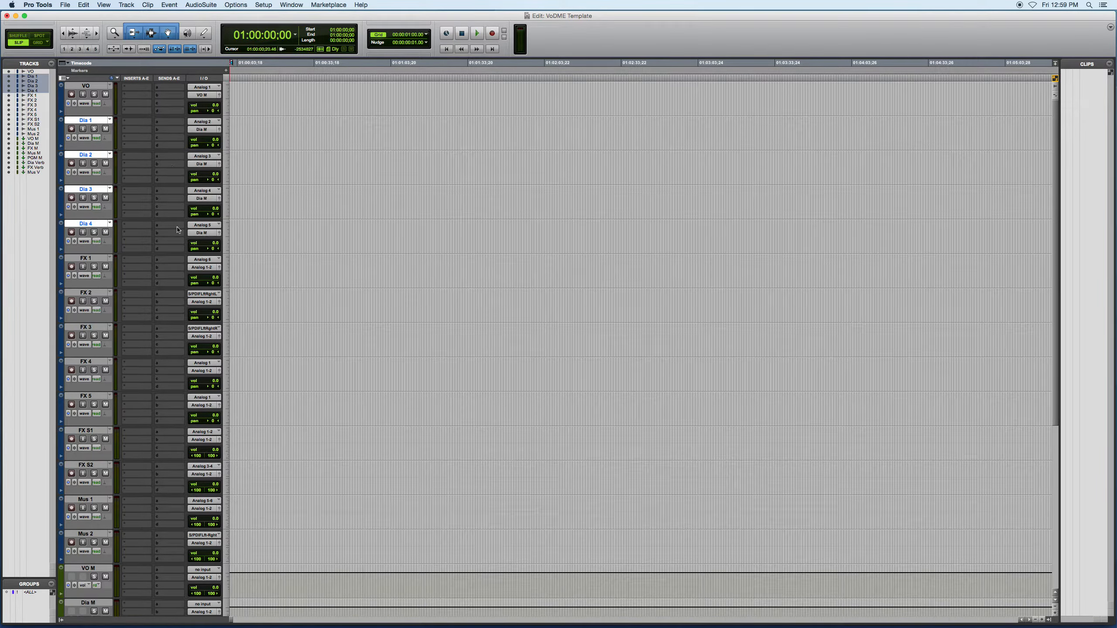
Select tracks FX 1 through FX S2 and route all their outputs to the stereo FX M bus
{"action": "left_click", "coordinate": [86, 258]}
{"action": "left_click", "coordinate": [86, 464], "text": "shift"}
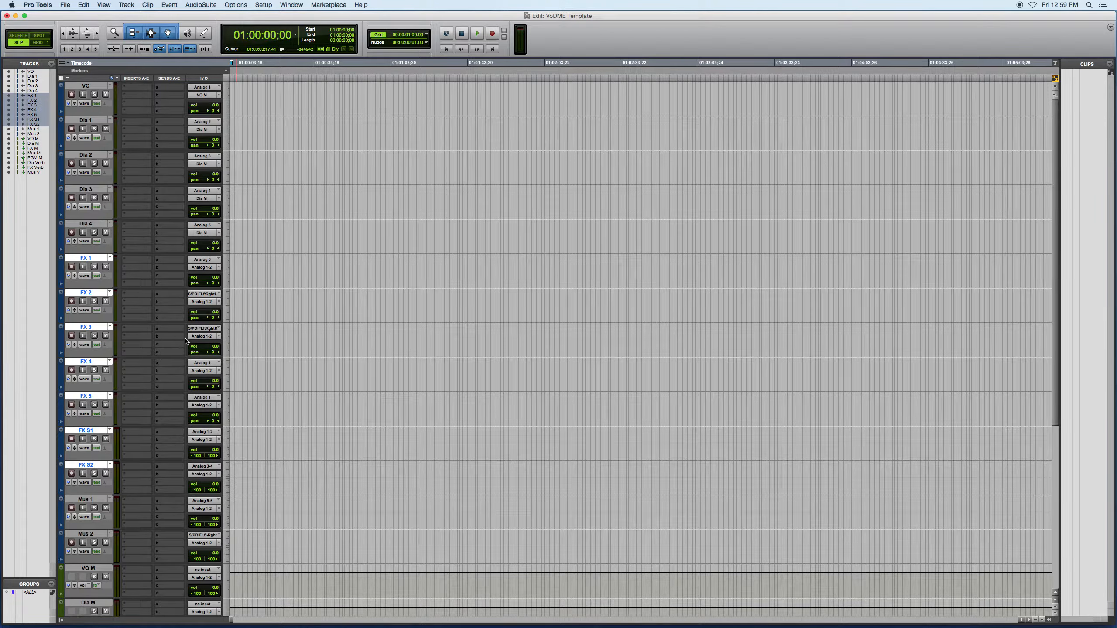
{"action": "left_click", "coordinate": [204, 267]}
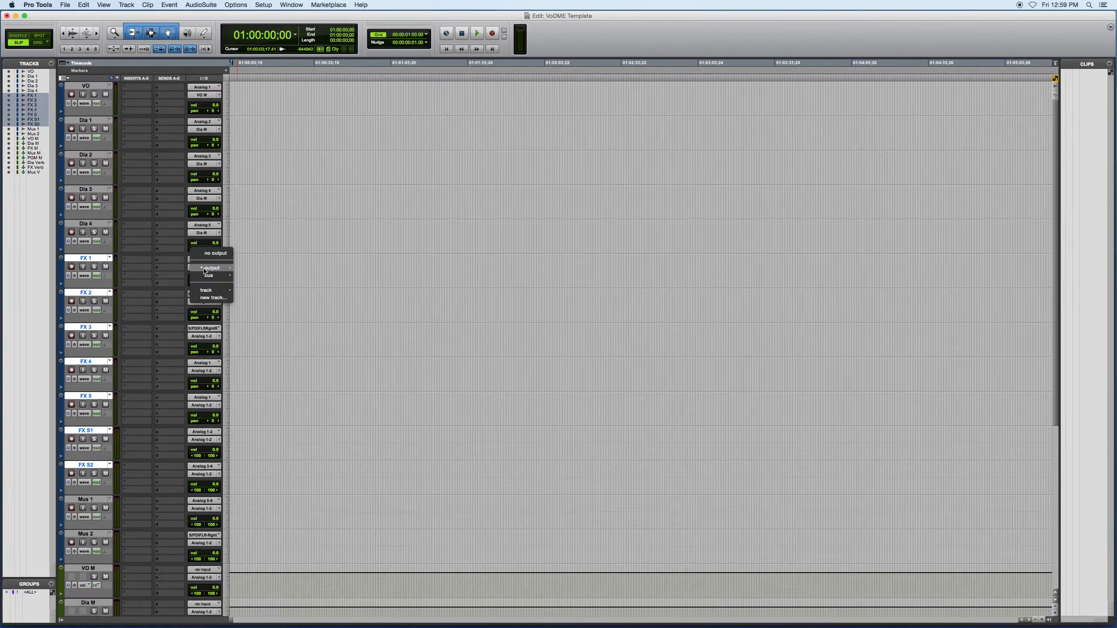
{"action": "mouse_move", "coordinate": [210, 276]}
{"action": "left_click", "coordinate": [255, 322]}
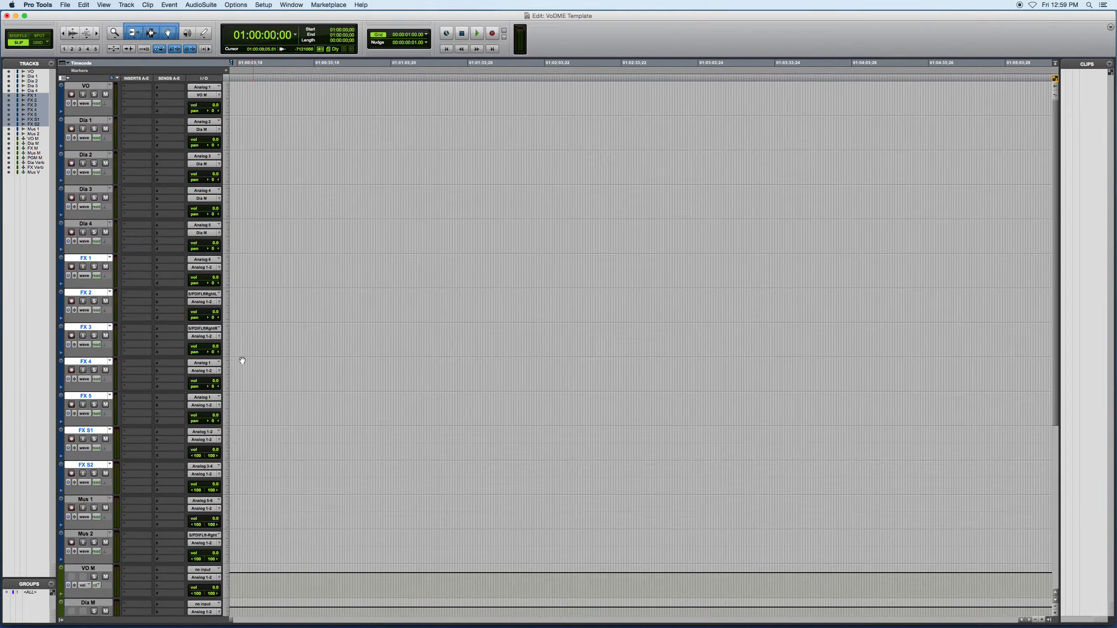
Select tracks Mus 1 and Mus 2 and route both outputs to the stereo Mus M bus
{"action": "left_click", "coordinate": [86, 499]}
{"action": "left_click", "coordinate": [86, 534], "text": "shift"}
{"action": "left_click", "coordinate": [203, 509], "text": "alt+shift"}
{"action": "mouse_move", "coordinate": [209, 517]}
{"action": "left_click", "coordinate": [262, 425]}
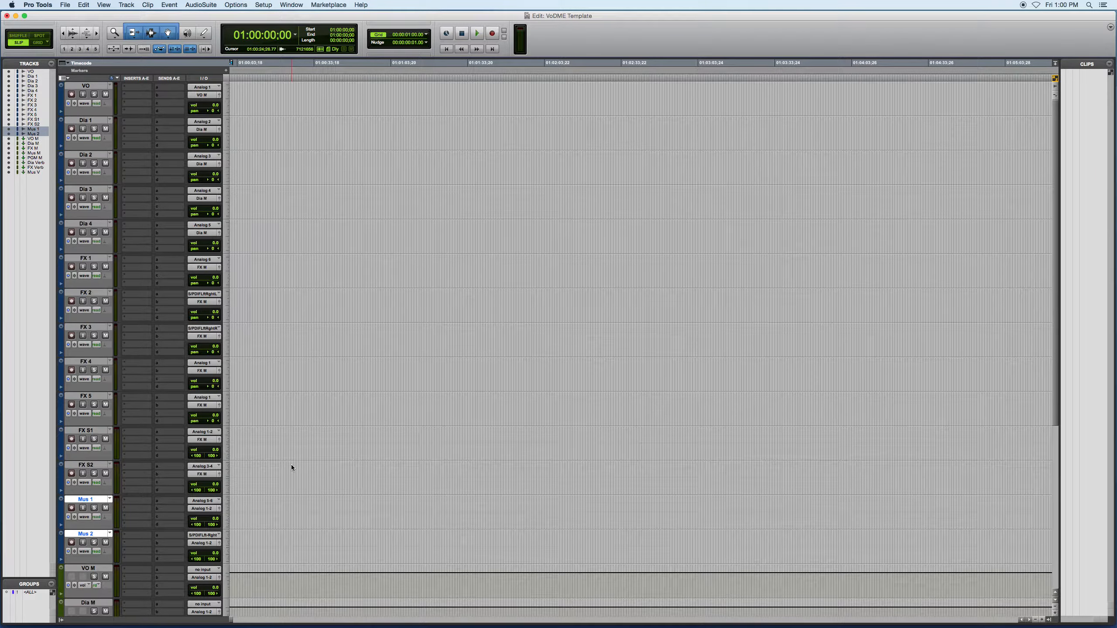
Set the inputs of the VO M and Dia M aux tracks to the matching stereo VO M and Dia M buses
{"action": "scroll", "coordinate": [292, 466], "scroll_direction": "down", "scroll_amount": 8}
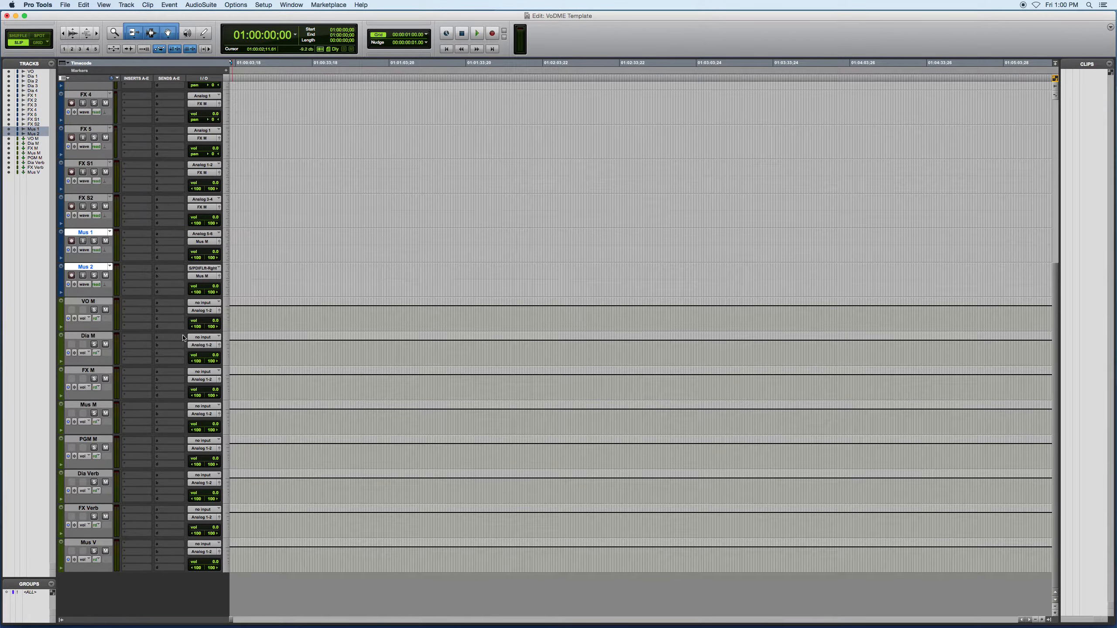
{"action": "left_click", "coordinate": [202, 303]}
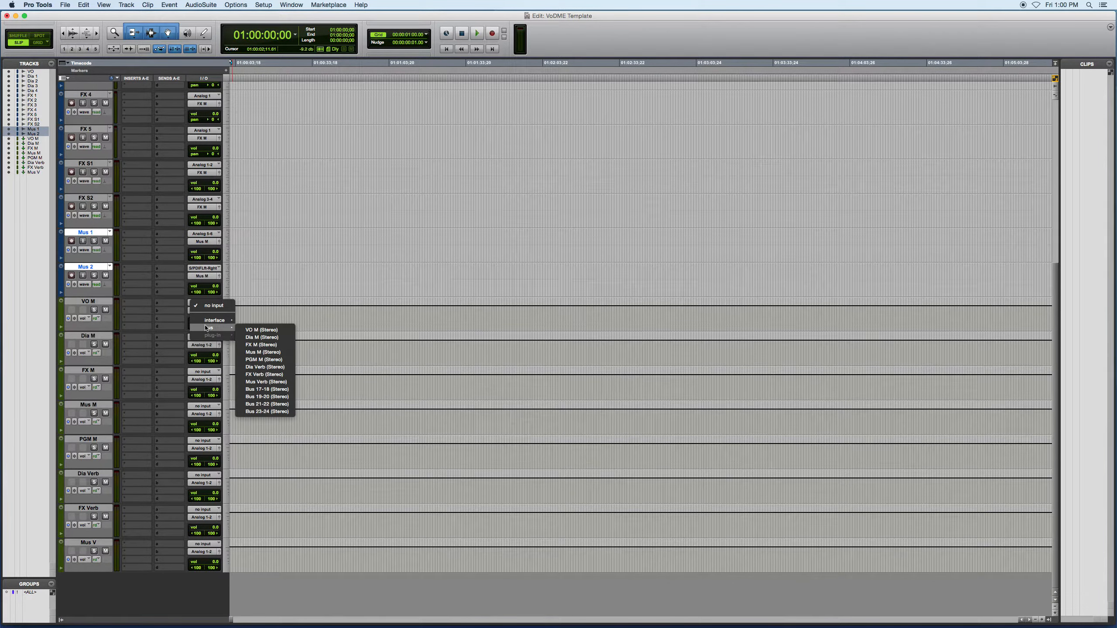
{"action": "mouse_move", "coordinate": [212, 328]}
{"action": "left_click", "coordinate": [249, 330]}
{"action": "left_click", "coordinate": [201, 338]}
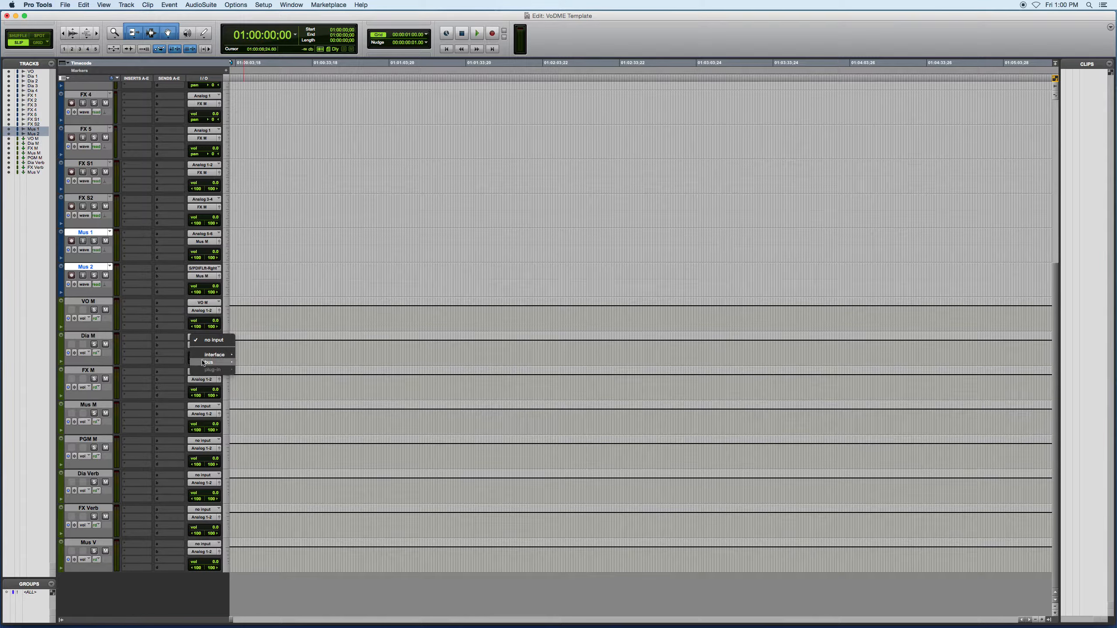
{"action": "mouse_move", "coordinate": [212, 362]}
{"action": "left_click", "coordinate": [247, 372]}
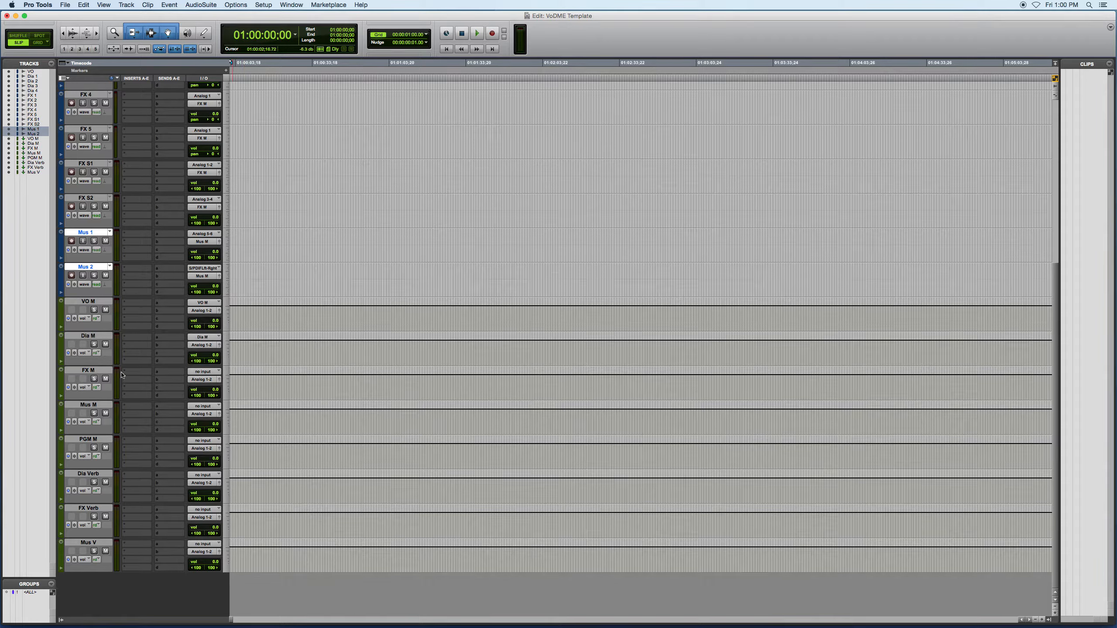
Set the inputs of the FX M and Mus M aux tracks to the matching stereo FX M and Mus M buses
{"action": "left_click", "coordinate": [194, 375]}
{"action": "mouse_move", "coordinate": [213, 397]}
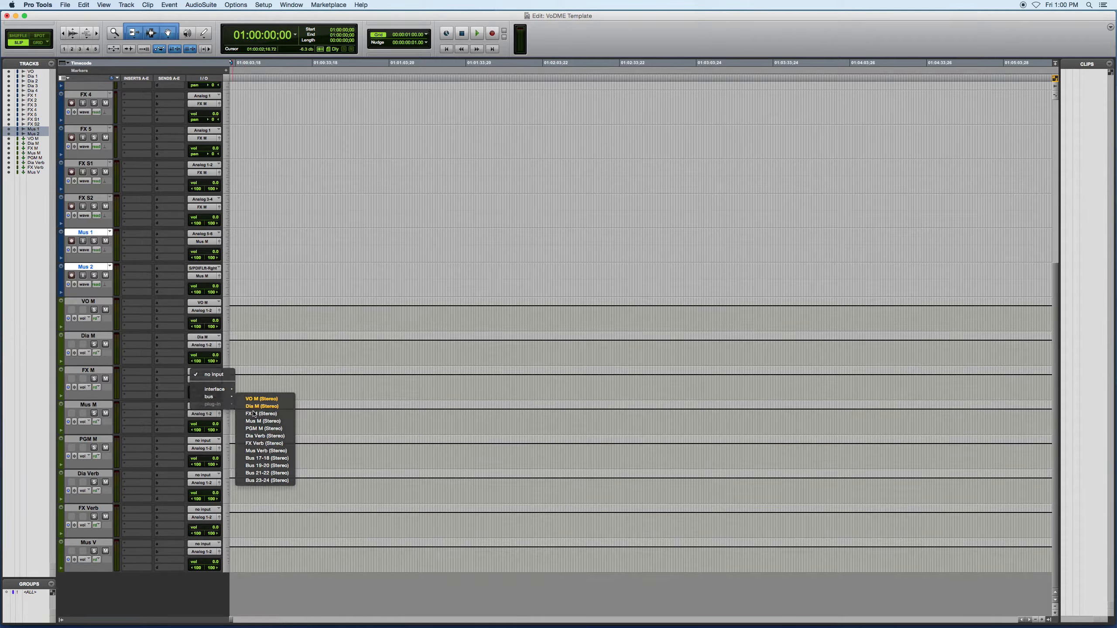
{"action": "left_click", "coordinate": [248, 407]}
{"action": "left_click", "coordinate": [209, 407]}
{"action": "mouse_move", "coordinate": [213, 431]}
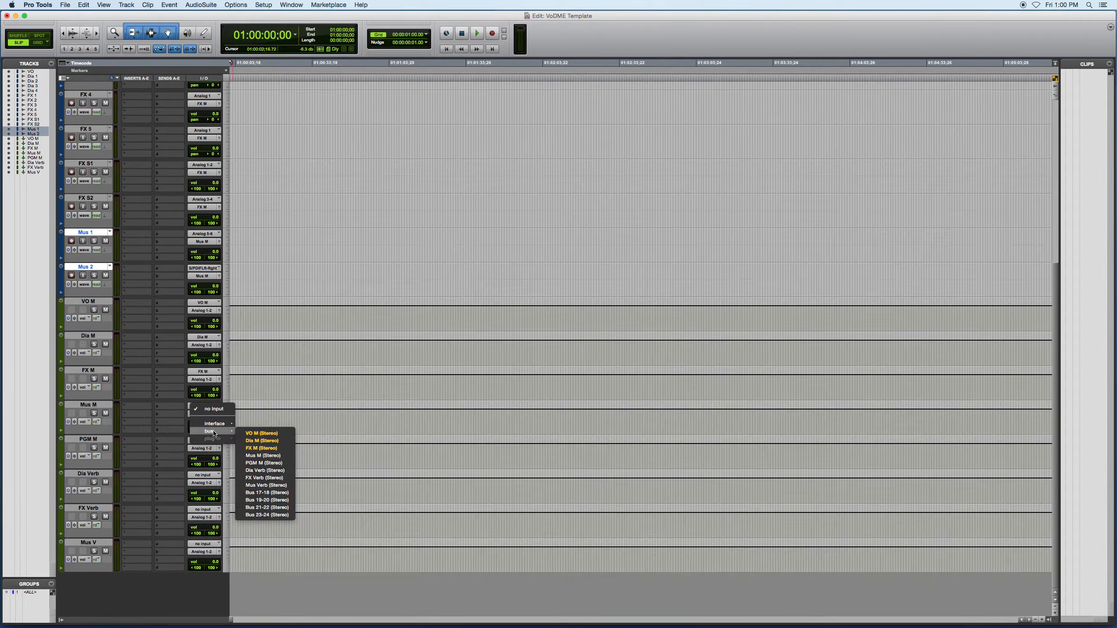
{"action": "left_click", "coordinate": [257, 455]}
Route the outputs of VO M through Mus M to the stereo PGM M bus and set the PGM M track's input to that bus
{"action": "left_click", "coordinate": [88, 404]}
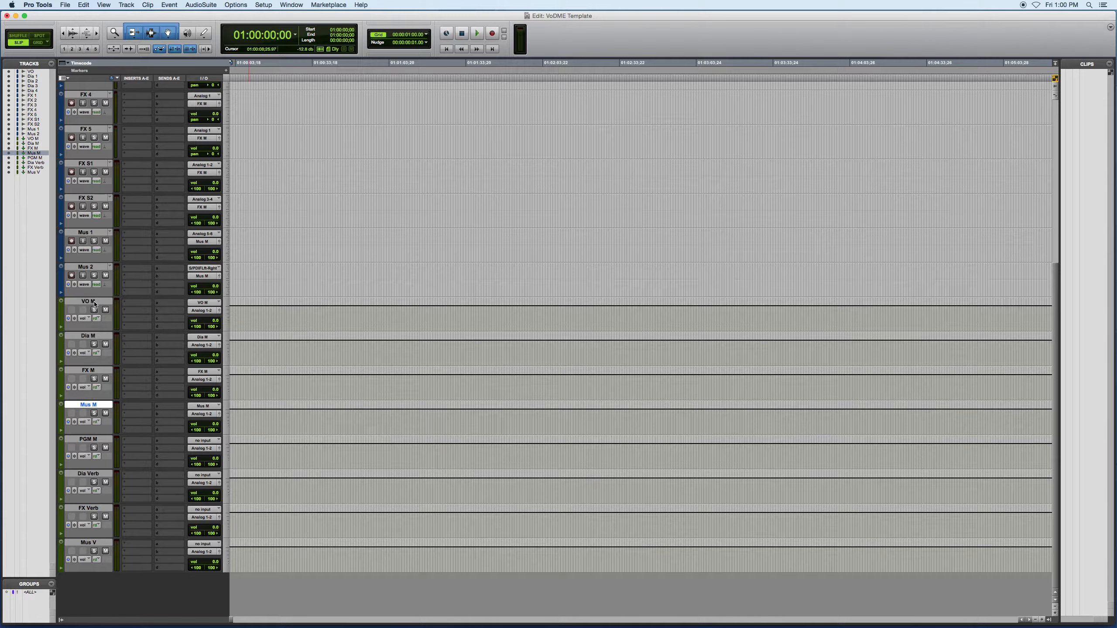
{"action": "left_click", "coordinate": [94, 303], "text": "shift"}
{"action": "left_click", "coordinate": [194, 311]}
{"action": "mouse_move", "coordinate": [211, 319]}
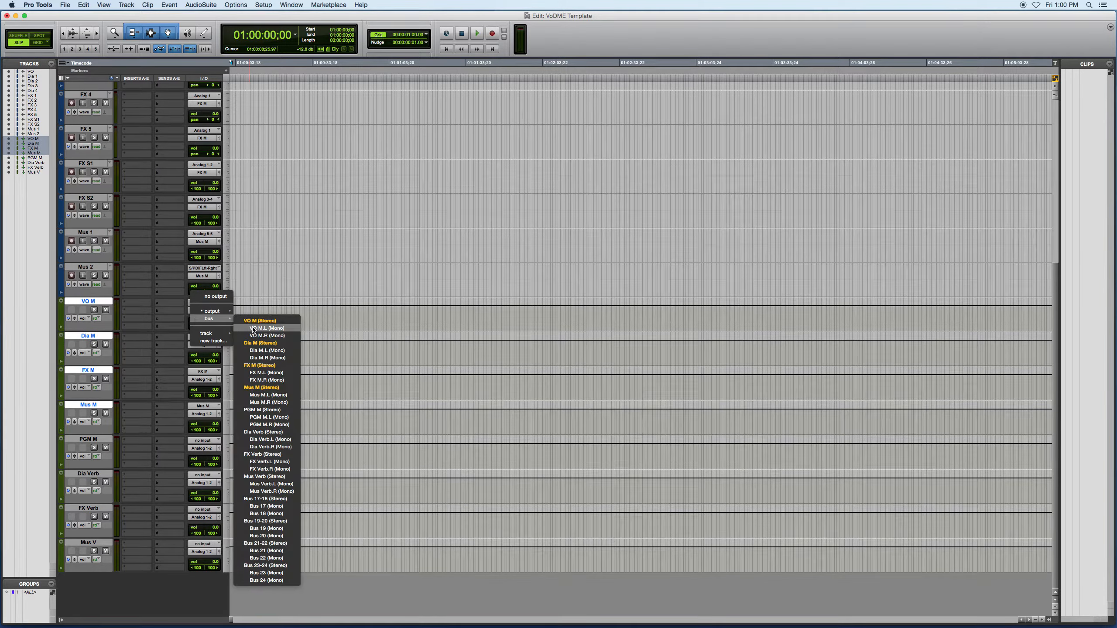
{"action": "left_click", "coordinate": [265, 411]}
{"action": "left_click", "coordinate": [202, 414], "text": "alt+shift"}
{"action": "left_click", "coordinate": [203, 440]}
Insert the mono Signal Generator plug-in on the VO track and set its waveform to pink noise
{"action": "scroll", "coordinate": [264, 352], "scroll_direction": "up", "scroll_amount": 10}
{"action": "left_click", "coordinate": [124, 87]}
{"action": "mouse_move", "coordinate": [147, 105]}
{"action": "mouse_move", "coordinate": [195, 179]}
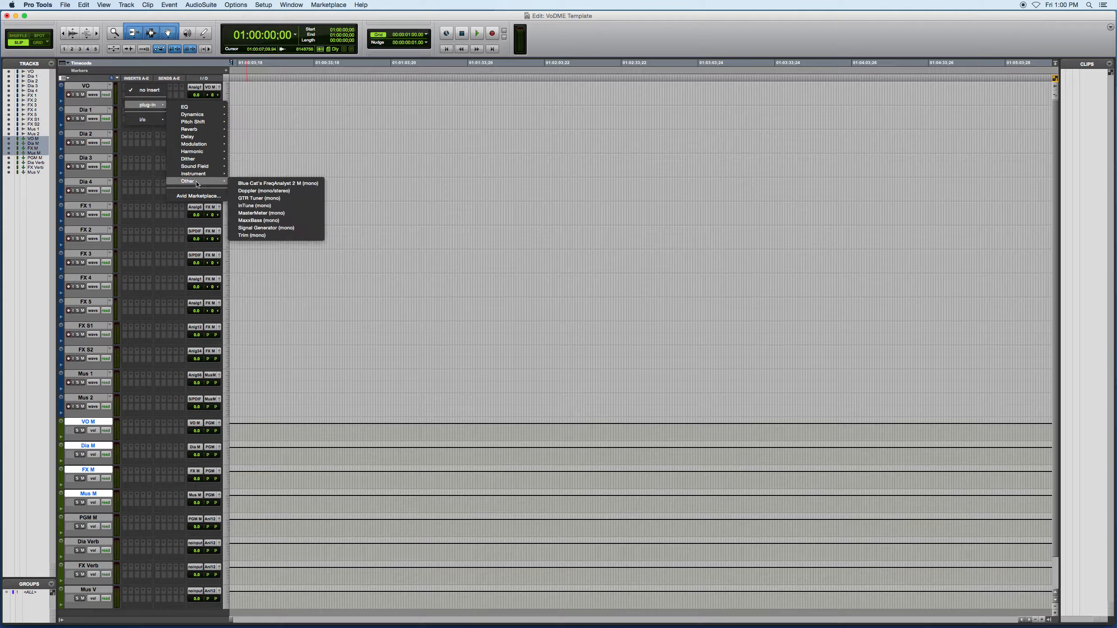
{"action": "left_click", "coordinate": [258, 228]}
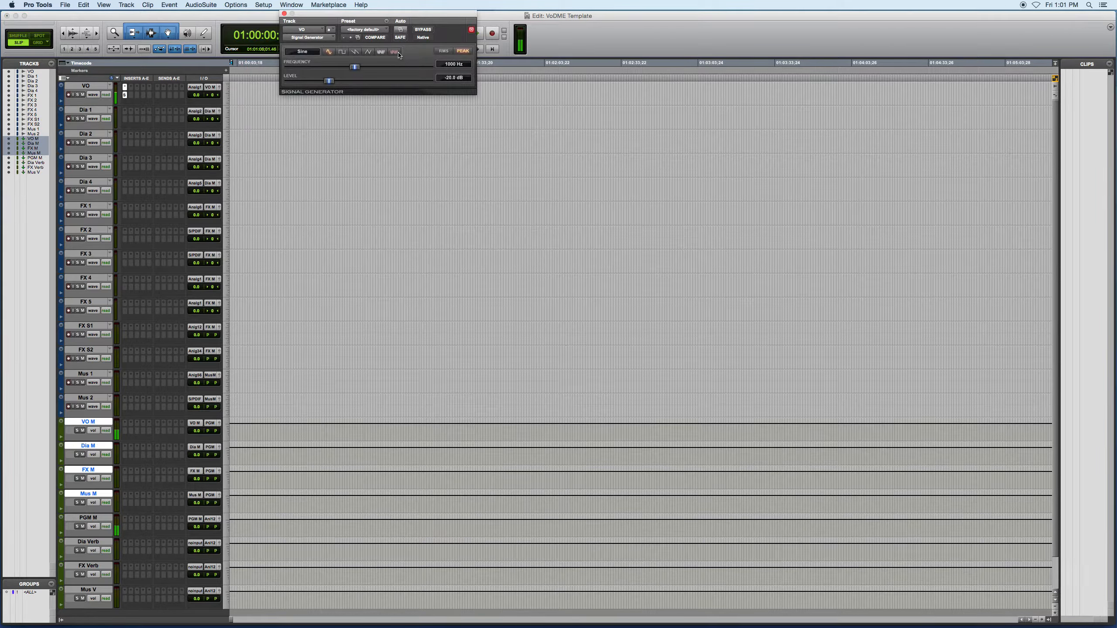
{"action": "left_click", "coordinate": [398, 52]}
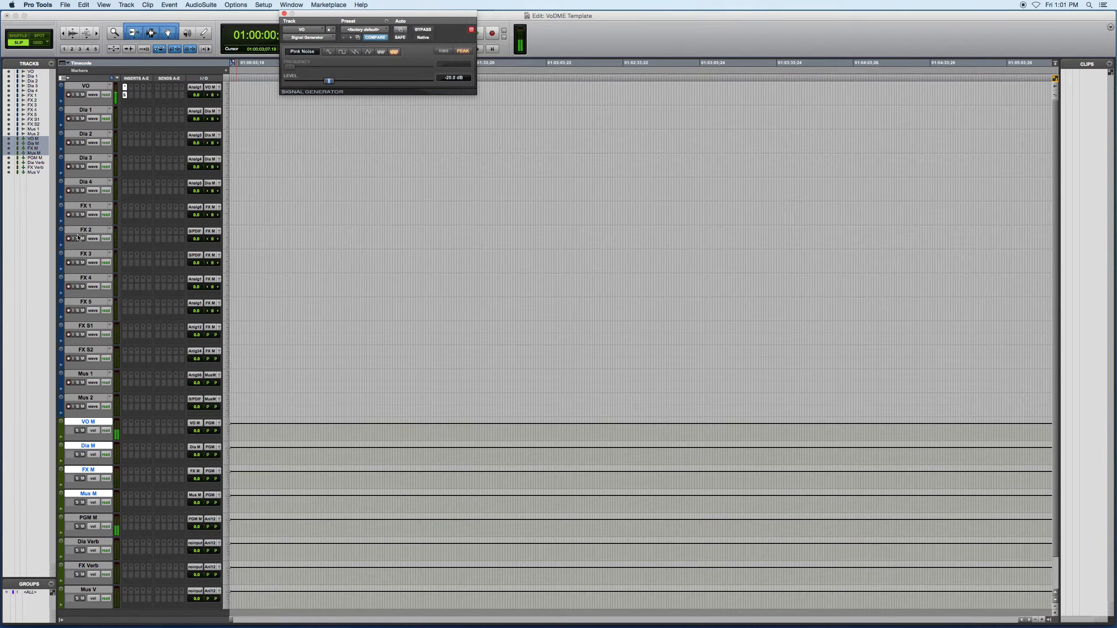
Test the VO signal path by muting and unmuting the VO track and the VO M aux
{"action": "left_click", "coordinate": [83, 95]}
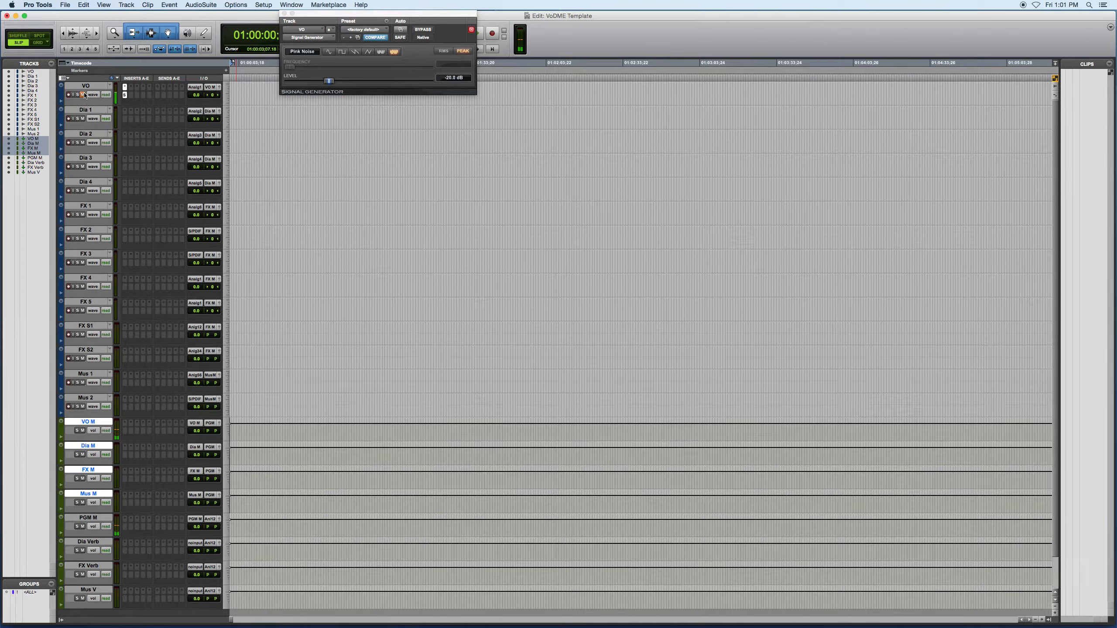
{"action": "left_click", "coordinate": [83, 95]}
{"action": "left_click", "coordinate": [83, 430]}
{"action": "left_click", "coordinate": [82, 430]}
Move the Signal Generator to Dia 1, test the mutes on Dia 1, Dia M and PGM M, and clear the insert
{"action": "left_click_drag", "start_coordinate": [125, 95], "coordinate": [125, 119]}
{"action": "left_click", "coordinate": [82, 118]}
{"action": "left_click", "coordinate": [82, 454]}
{"action": "left_click", "coordinate": [82, 527]}
{"action": "left_click", "coordinate": [132, 96]}
{"action": "left_click", "coordinate": [132, 96]}
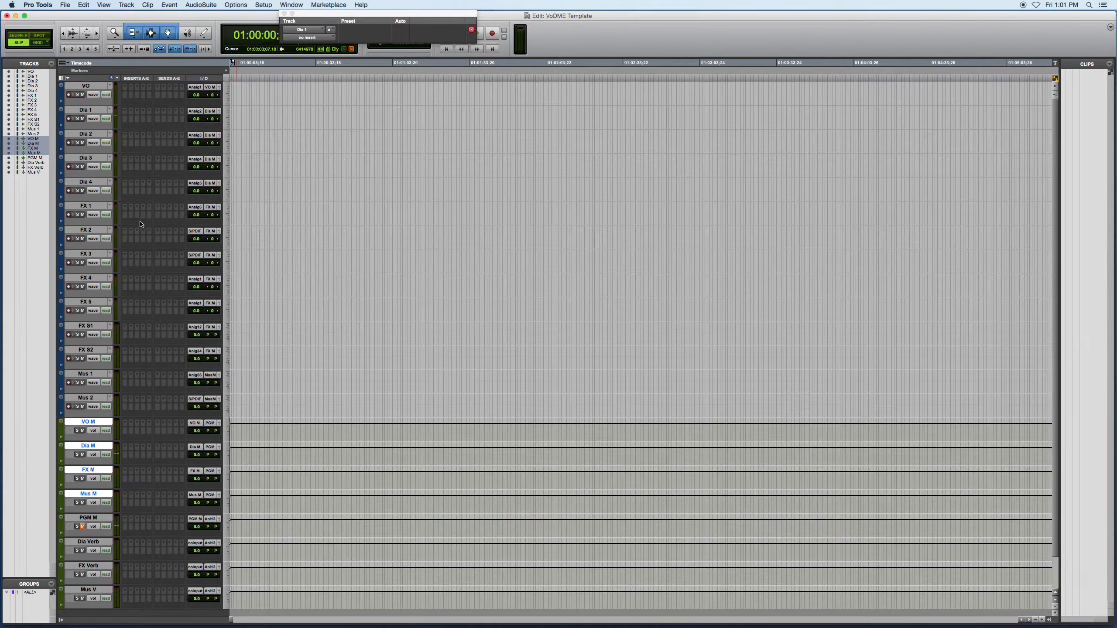
Insert the Signal Generator on Dia 1 with pink noise and copy it to Dia 2
{"action": "left_click", "coordinate": [124, 110]}
{"action": "left_click", "coordinate": [394, 52]}
{"action": "left_click_drag", "start_coordinate": [124, 110], "coordinate": [125, 135]}
Unmute PGM M and solo Dia 1 and Dia 2 to test the solo signal path
{"action": "left_click", "coordinate": [83, 527]}
{"action": "left_click", "coordinate": [78, 119]}
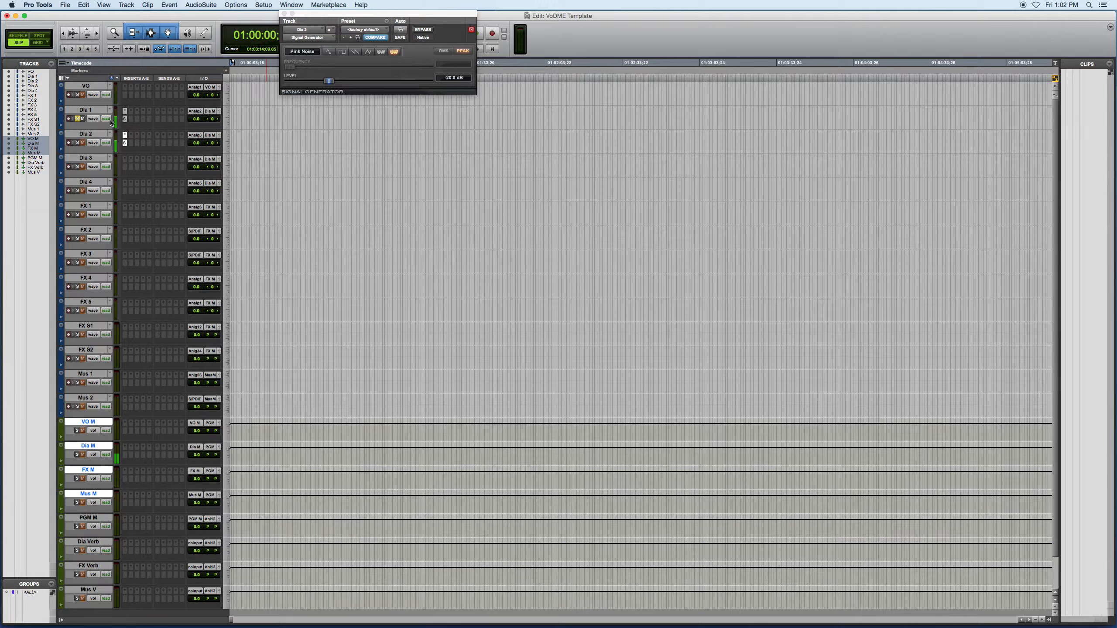
{"action": "left_click", "coordinate": [78, 143]}
Solo-safe the aux tracks Dia M, PGM M, FX M, Mus M, Dia Verb, FX Verb and Mus V, toggling Dia 2's solo as a test
{"action": "left_click", "coordinate": [78, 455]}
{"action": "left_click", "coordinate": [77, 142]}
{"action": "left_click", "coordinate": [78, 142]}
{"action": "left_click", "coordinate": [77, 526], "text": "super"}
{"action": "left_click", "coordinate": [76, 478], "text": "super"}
{"action": "left_click", "coordinate": [77, 503], "text": "super"}
{"action": "left_click", "coordinate": [77, 551], "text": "super"}
{"action": "left_click", "coordinate": [76, 574], "text": "super"}
{"action": "left_click", "coordinate": [77, 599], "text": "super"}
{"action": "left_click", "coordinate": [77, 142]}
Remove the Signal Generator inserts from Dia 2 and Dia 1
{"action": "left_click", "coordinate": [125, 135]}
{"action": "left_click", "coordinate": [137, 138]}
{"action": "left_click", "coordinate": [125, 111]}
{"action": "left_click", "coordinate": [137, 114]}
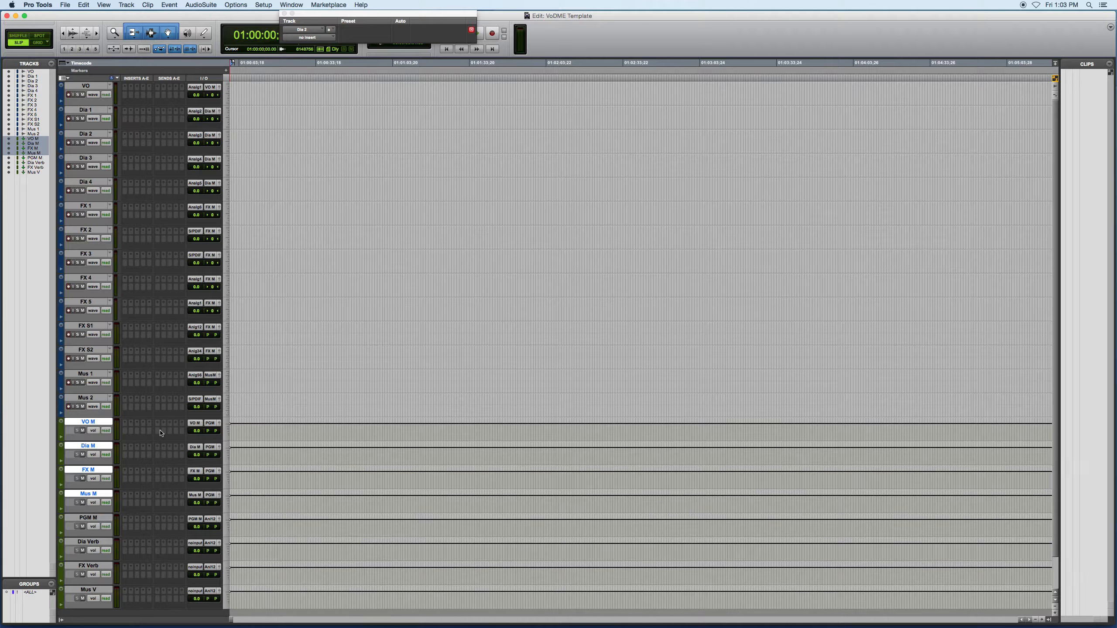
Check the reverb bus names in the I/O Setup bus list and close the dialog
{"action": "left_click", "coordinate": [266, 4]}
{"action": "left_click", "coordinate": [273, 55]}
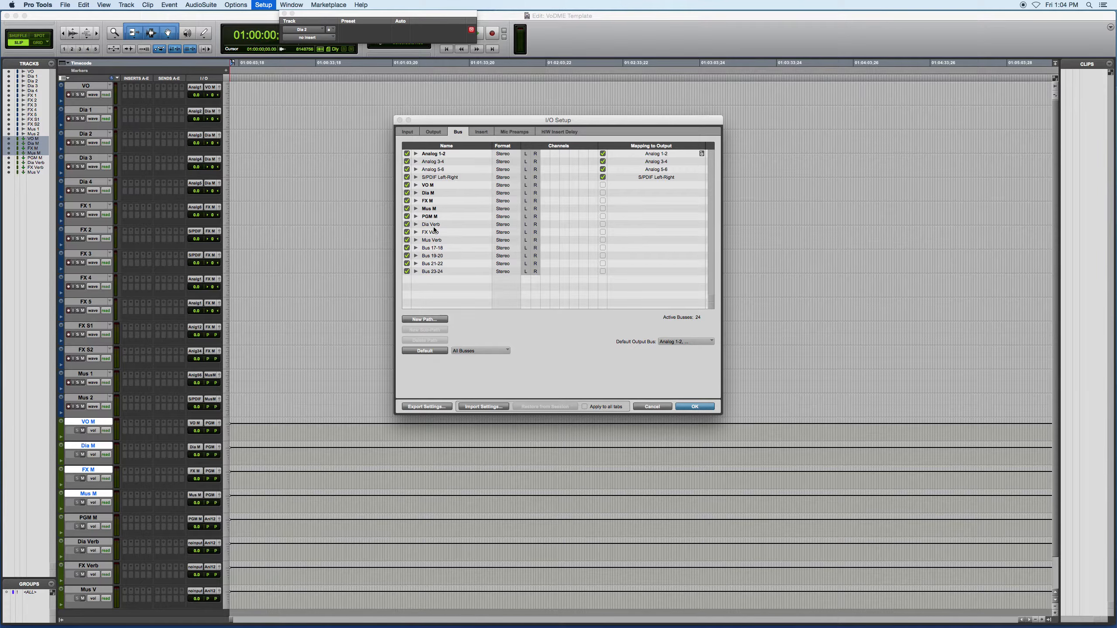
{"action": "left_click", "coordinate": [682, 407]}
Add a first send to the stereo Dia Verb bus on Dia 1 and on Dia 2
{"action": "left_click", "coordinate": [86, 110]}
{"action": "left_click", "coordinate": [158, 111]}
{"action": "mouse_move", "coordinate": [177, 136]}
{"action": "left_click", "coordinate": [231, 249]}
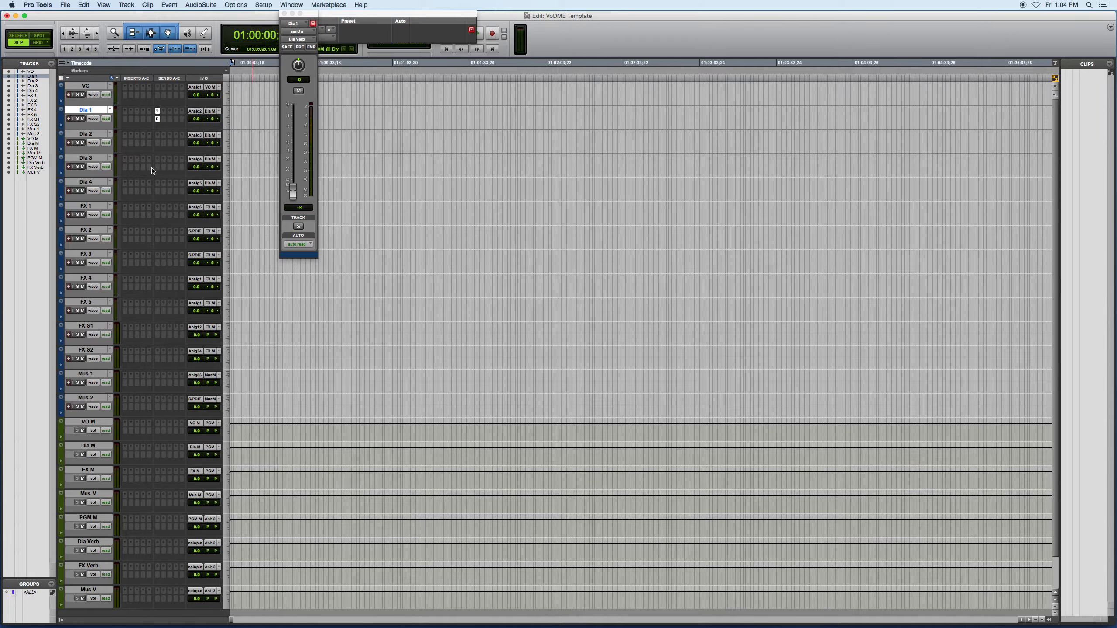
{"action": "left_click", "coordinate": [157, 136]}
{"action": "mouse_move", "coordinate": [181, 161]}
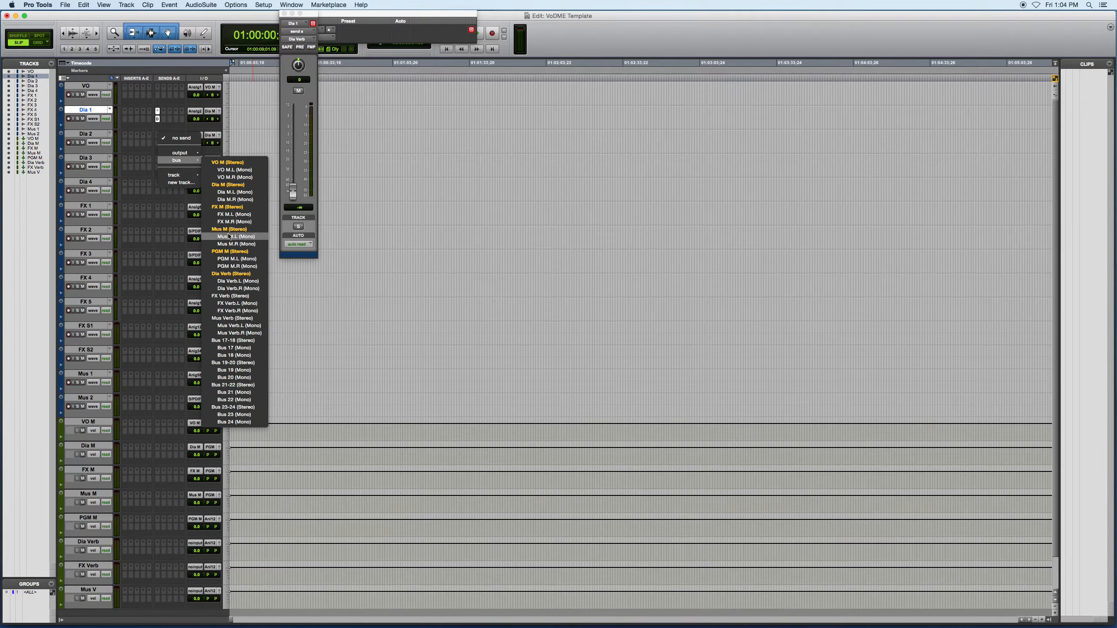
{"action": "left_click", "coordinate": [233, 273]}
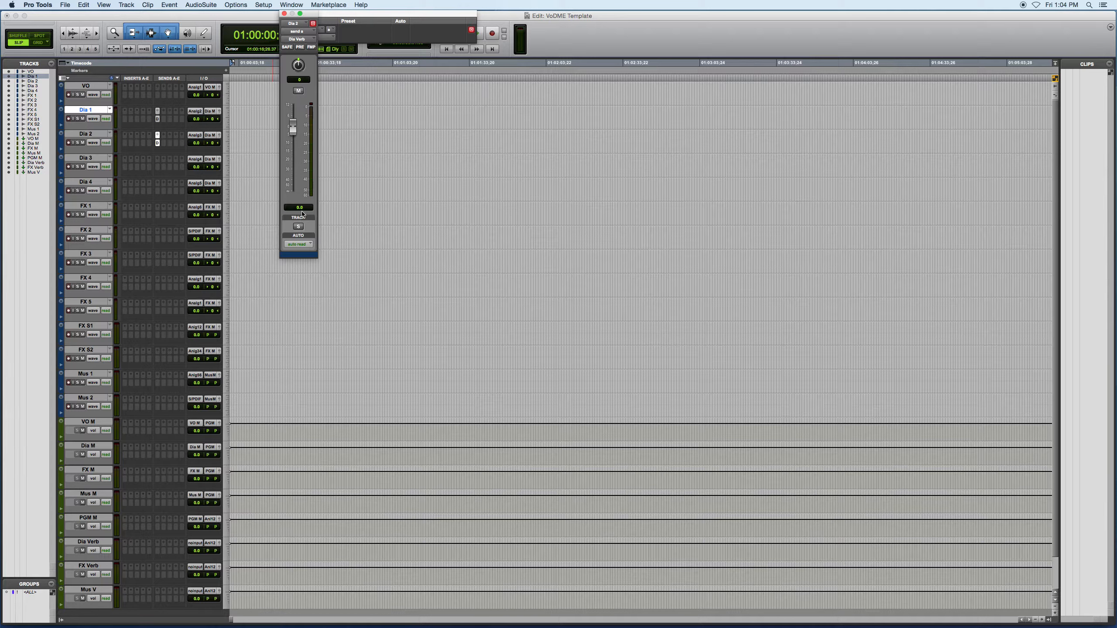
Select Dia 3 and Dia 4 and add a first send to the Dia Verb bus on both
{"action": "left_click", "coordinate": [86, 157]}
{"action": "left_click", "coordinate": [86, 181], "text": "shift"}
{"action": "left_click", "coordinate": [157, 159], "text": "alt+shift"}
Select tracks FX 1 through FX S2 and add a first send to the FX Verb bus on all of them
{"action": "left_click", "coordinate": [86, 205]}
{"action": "left_click", "coordinate": [86, 350], "text": "shift"}
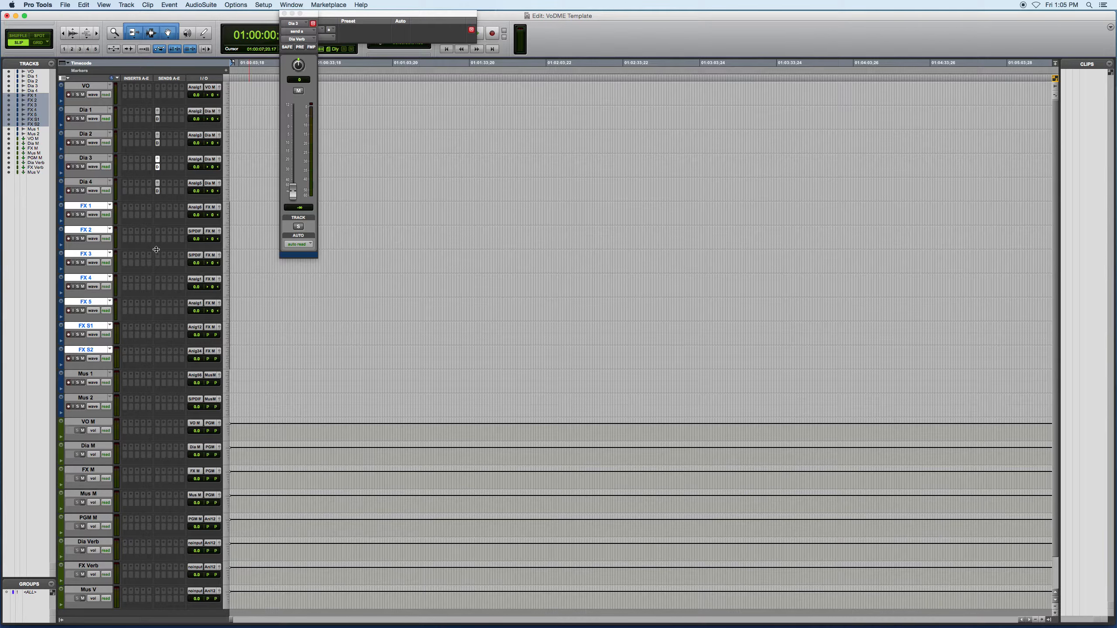
{"action": "left_click", "coordinate": [158, 207], "text": "alt+shift"}
{"action": "left_click", "coordinate": [246, 272]}
Check the FX Verb send of each effects track from FX S2 up to FX 1
{"action": "left_click", "coordinate": [157, 359]}
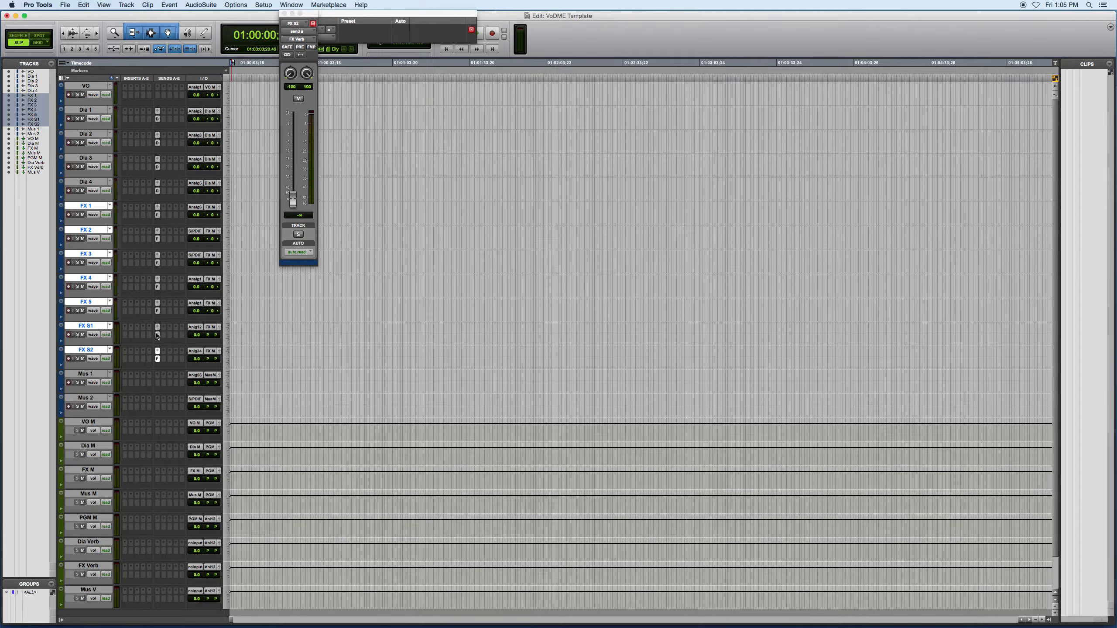
{"action": "left_click", "coordinate": [157, 335]}
{"action": "left_click", "coordinate": [158, 311]}
{"action": "left_click", "coordinate": [157, 287]}
{"action": "left_click", "coordinate": [157, 263]}
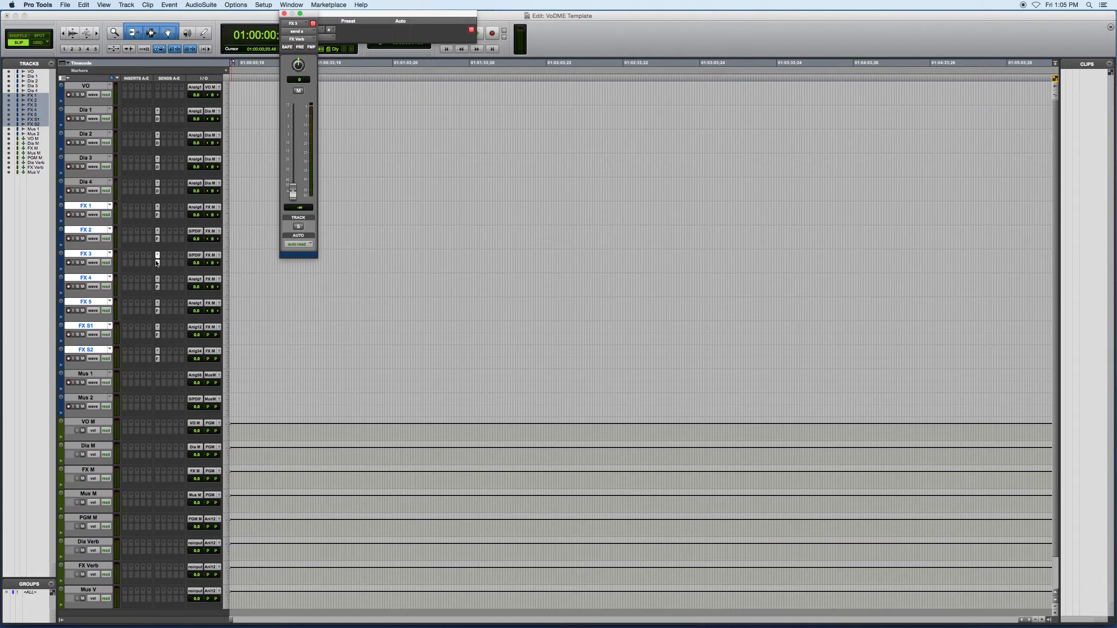
{"action": "left_click", "coordinate": [157, 239]}
{"action": "left_click", "coordinate": [157, 215]}
Send Mus 1 and Mus 2 to the Mus Verb bus and rename the Mus V track as Mus Verb
{"action": "left_click", "coordinate": [157, 407]}
{"action": "double_click", "coordinate": [89, 589]}
{"action": "type", "text": "Mus Verb"}
{"action": "key", "text": "Return"}
Set the inputs of the Dia Verb, FX Verb and Mus Verb tracks to their matching stereo reverb buses
{"action": "left_click", "coordinate": [195, 542]}
{"action": "left_click", "coordinate": [195, 567]}
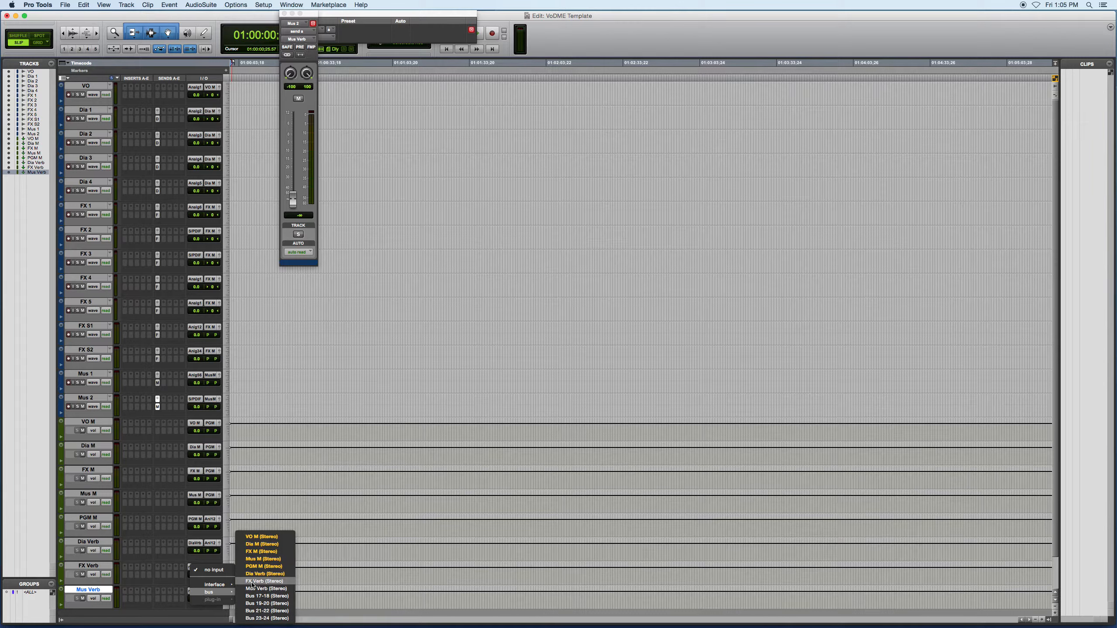
{"action": "left_click", "coordinate": [264, 581]}
{"action": "left_click", "coordinate": [197, 591]}
{"action": "mouse_move", "coordinate": [210, 575]}
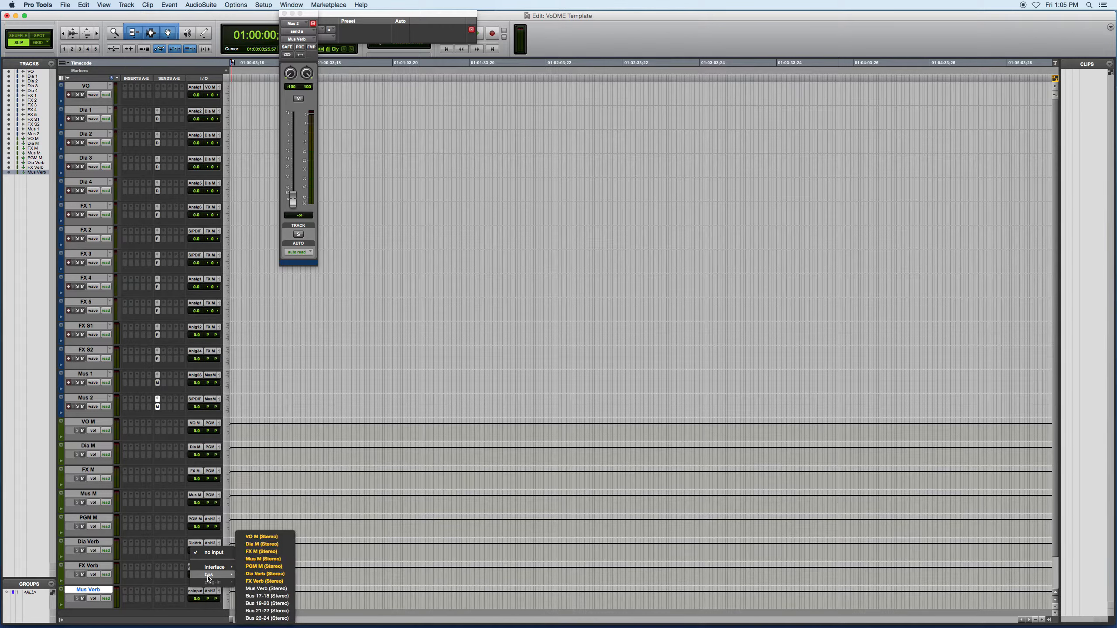
{"action": "left_click", "coordinate": [264, 590]}
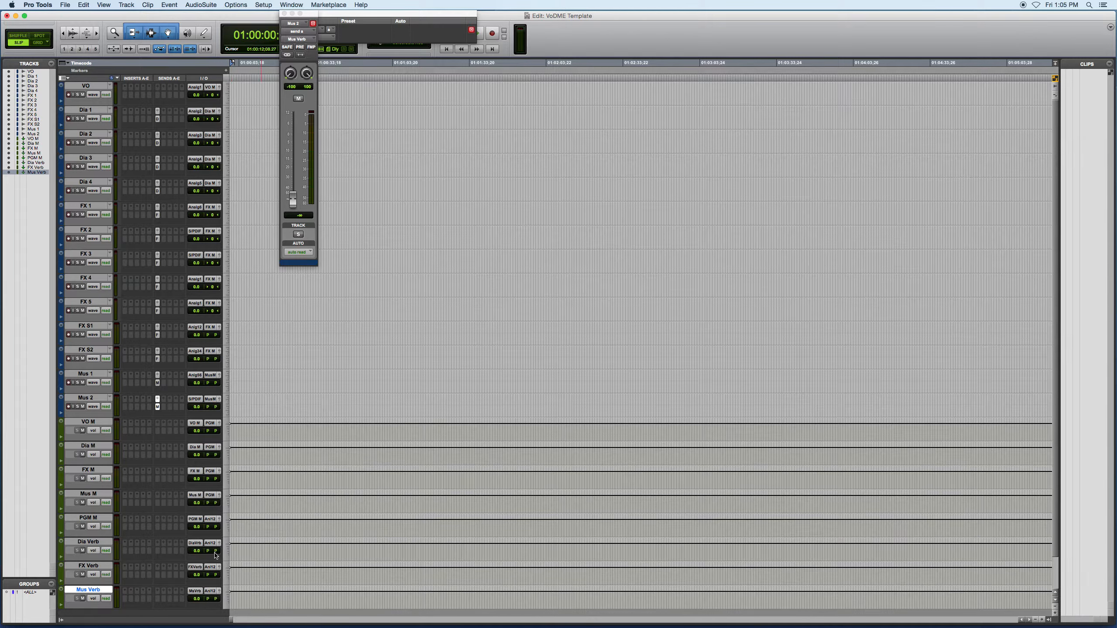
{"action": "left_click", "coordinate": [99, 542]}
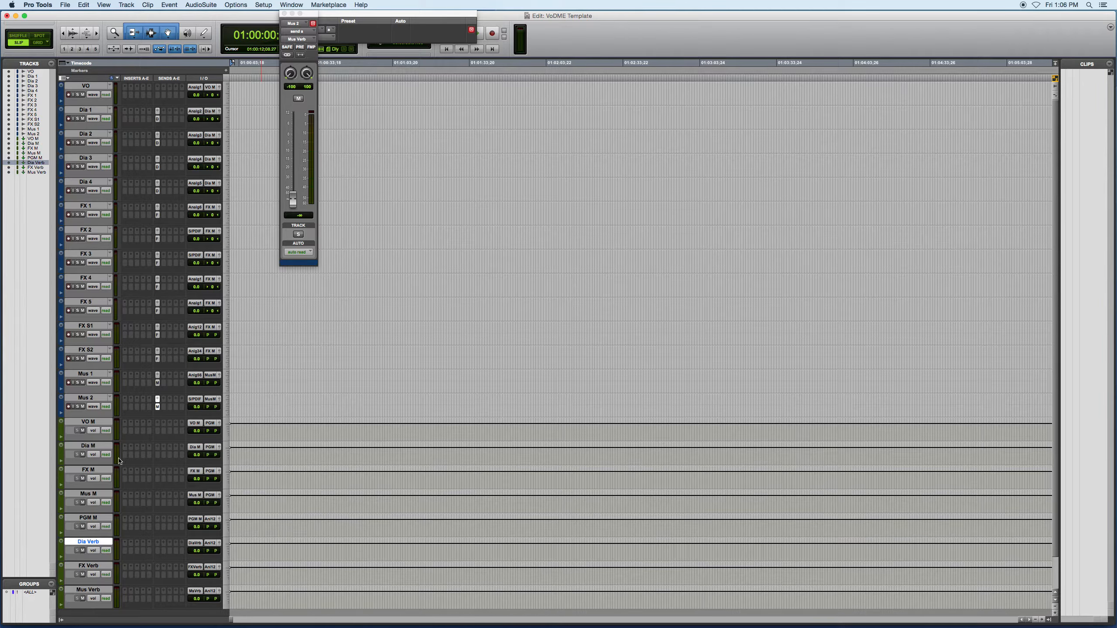
{"action": "left_click", "coordinate": [94, 447]}
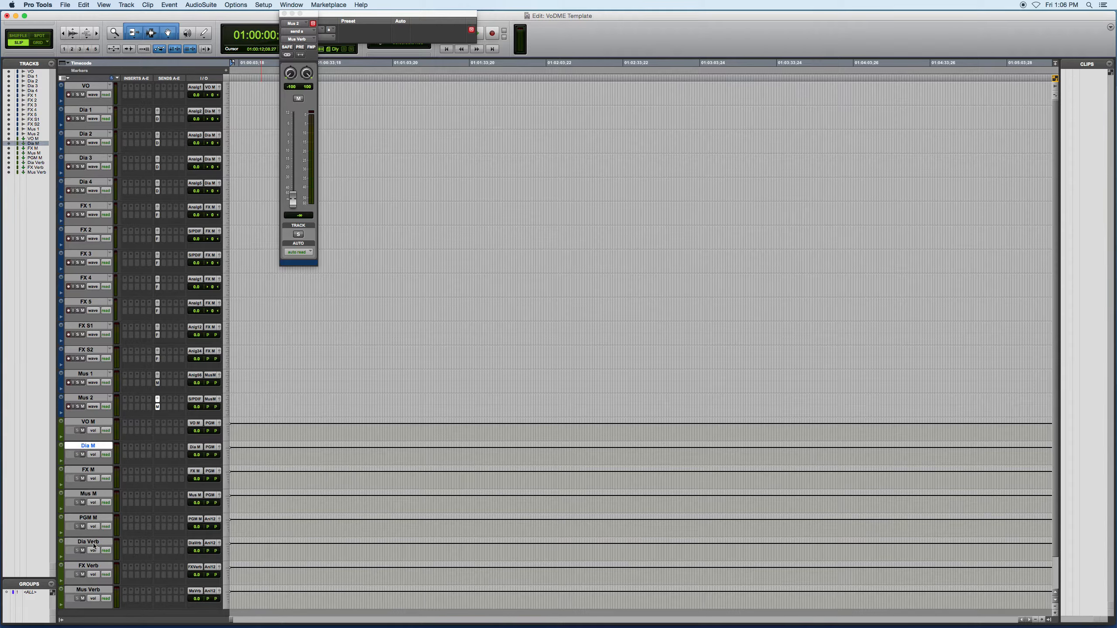
{"action": "left_click", "coordinate": [93, 540]}
{"action": "left_click", "coordinate": [94, 446]}
{"action": "left_click", "coordinate": [97, 471]}
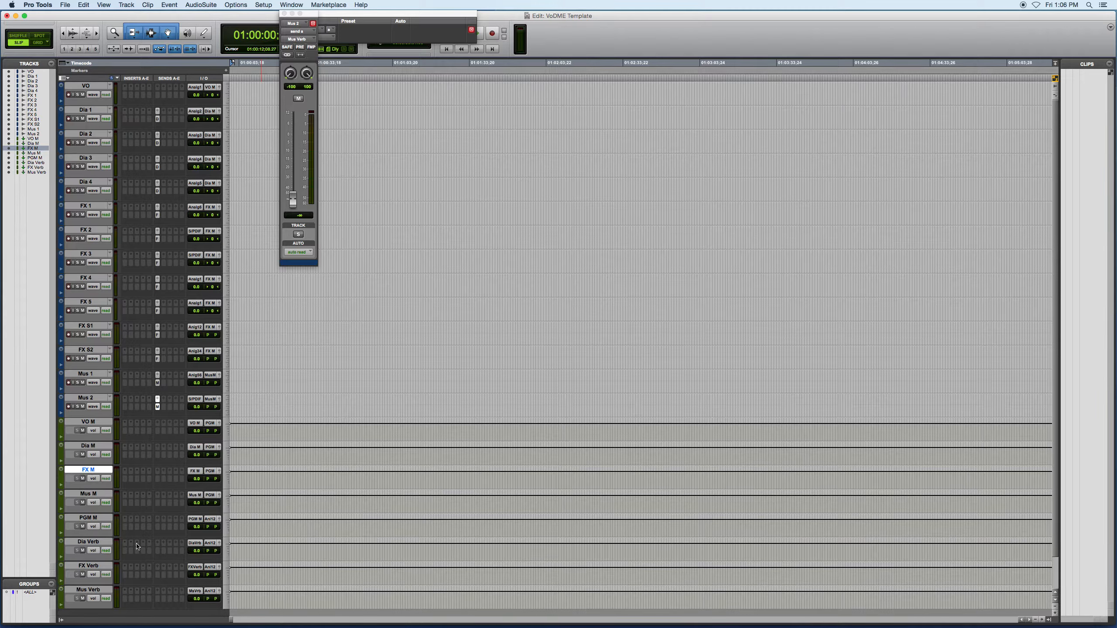
Route the Dia Verb track's output to the stereo Dia M bus
{"action": "left_click", "coordinate": [88, 541]}
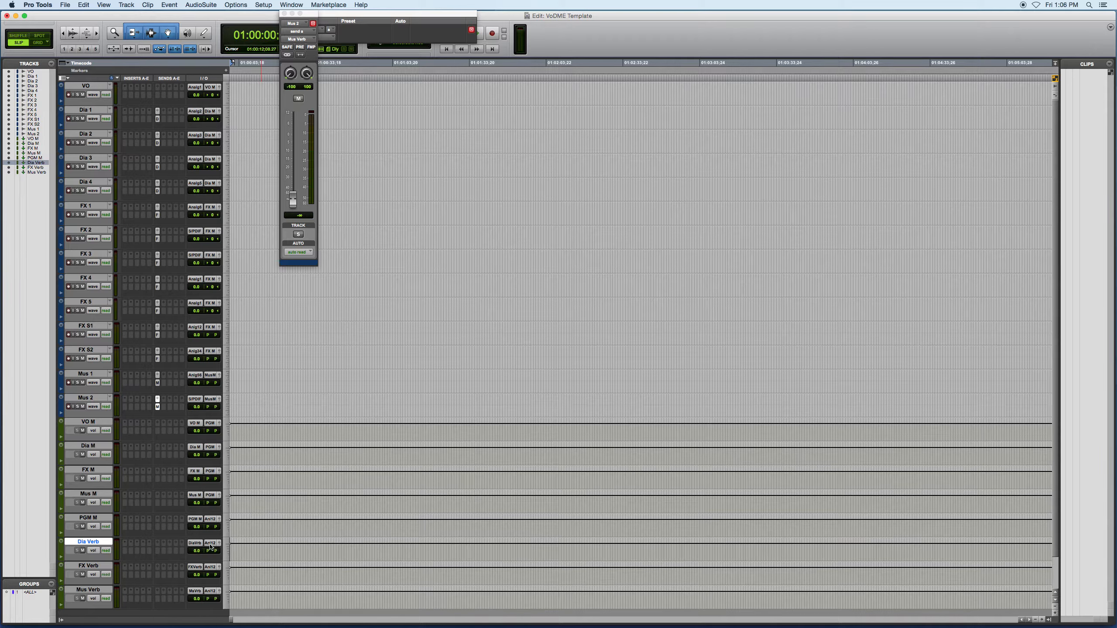
{"action": "left_click", "coordinate": [211, 543]}
{"action": "mouse_move", "coordinate": [213, 553]}
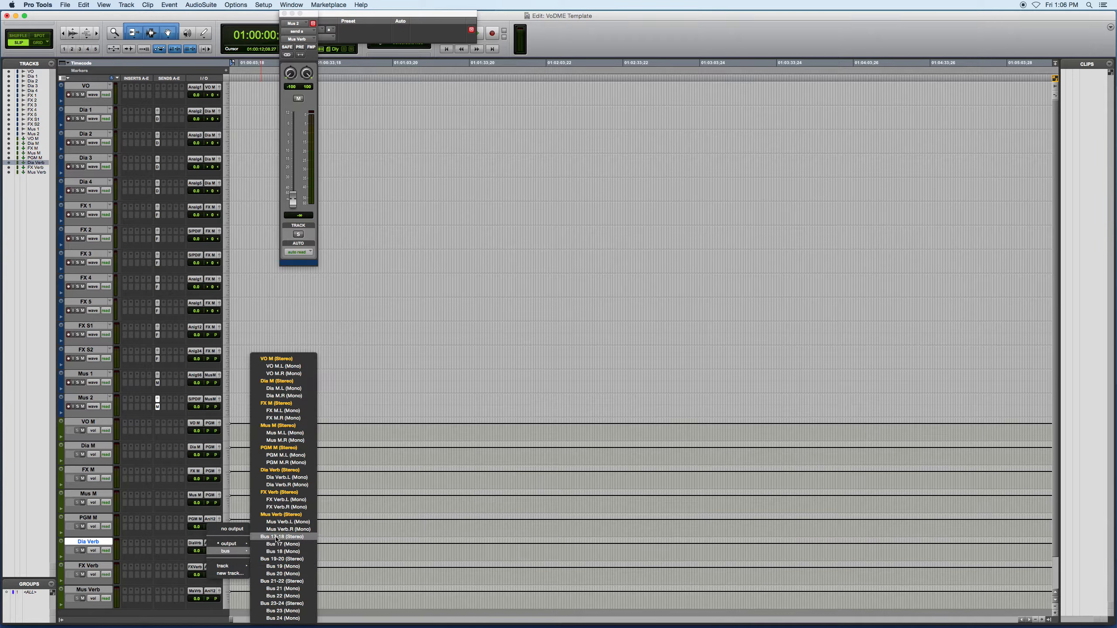
{"action": "left_click", "coordinate": [277, 381]}
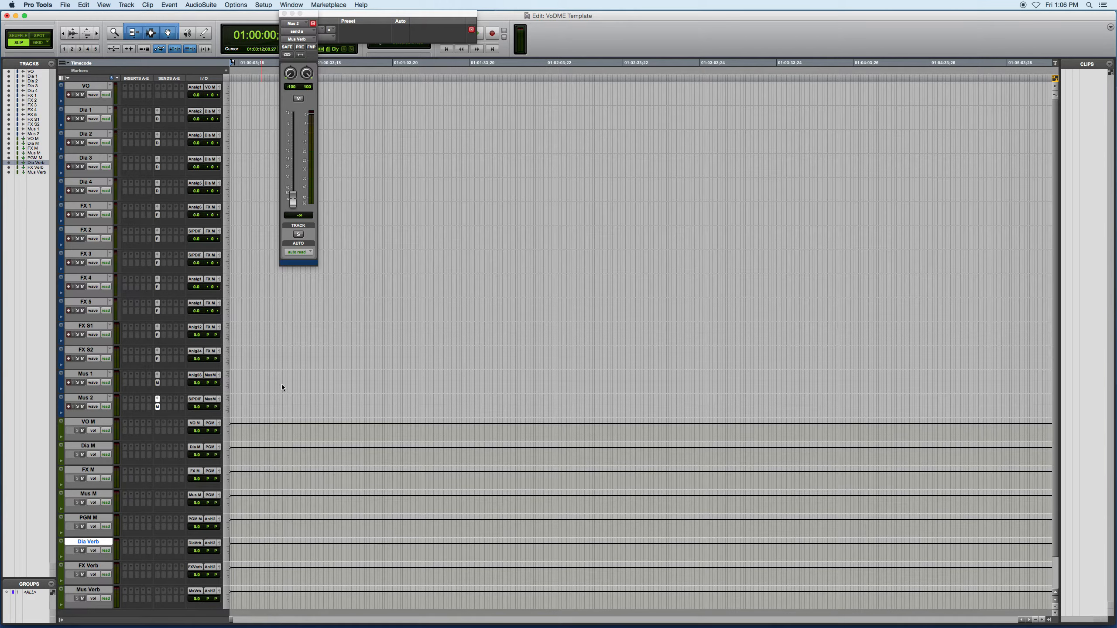
Route FX Verb's output to the stereo FX M bus and Mus Verb's output to the stereo Mus M bus
{"action": "left_click", "coordinate": [88, 470]}
{"action": "left_click", "coordinate": [211, 567]}
{"action": "mouse_move", "coordinate": [225, 574]}
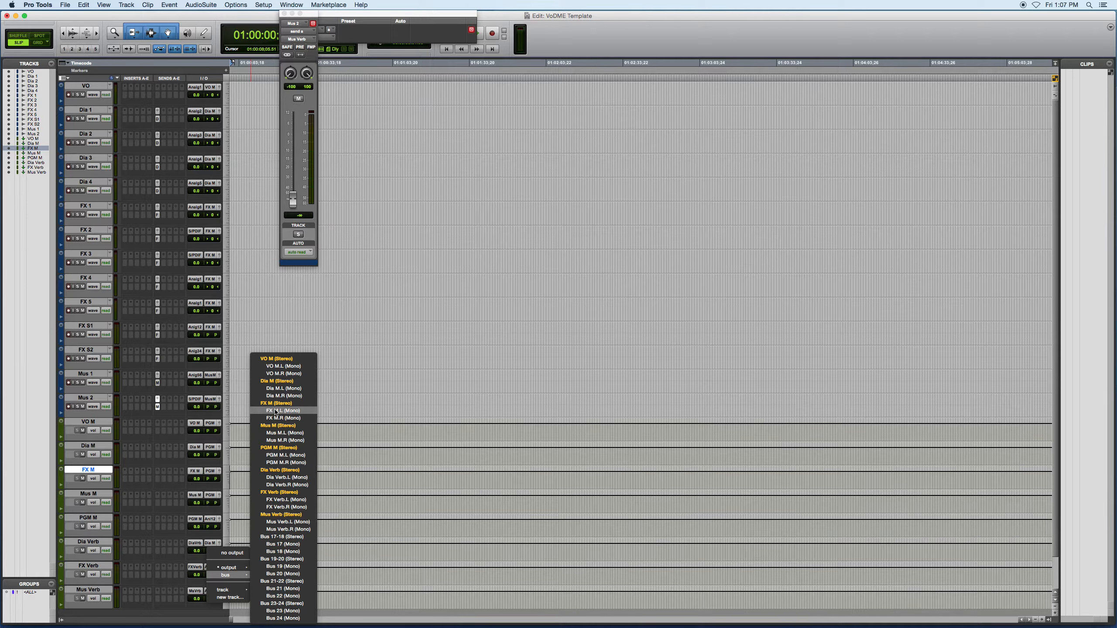
{"action": "left_click", "coordinate": [276, 404]}
{"action": "left_click", "coordinate": [210, 590]}
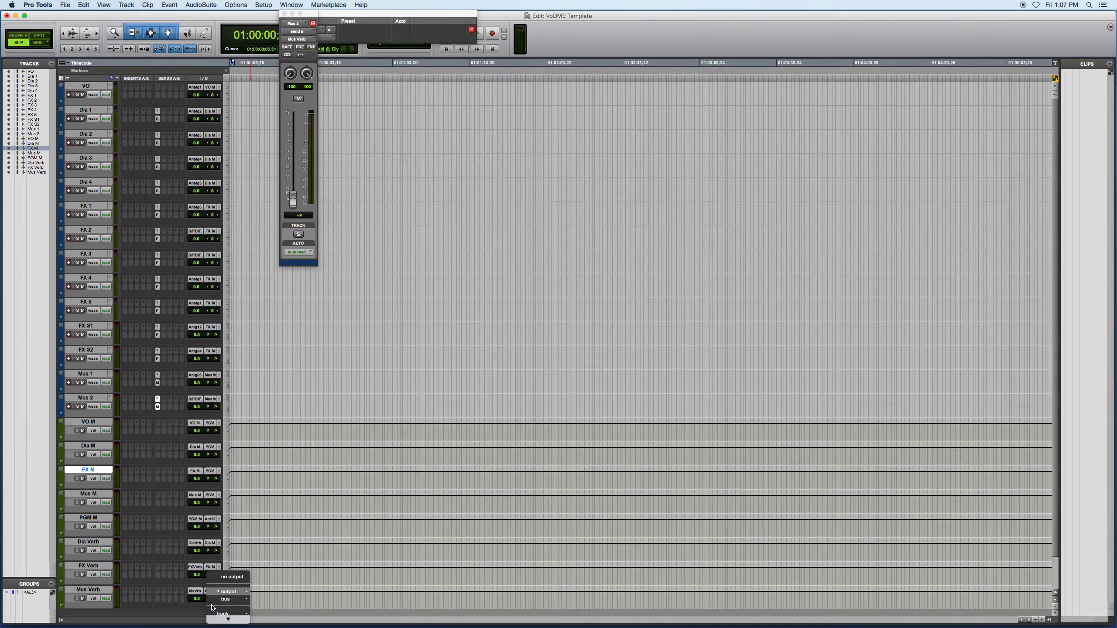
{"action": "mouse_move", "coordinate": [233, 599]}
{"action": "left_click", "coordinate": [276, 426]}
Insert the stereo D-Verb reverb plug-in in the first insert slot of the Dia Verb track
{"action": "left_click", "coordinate": [132, 545]}
{"action": "mouse_move", "coordinate": [137, 563]}
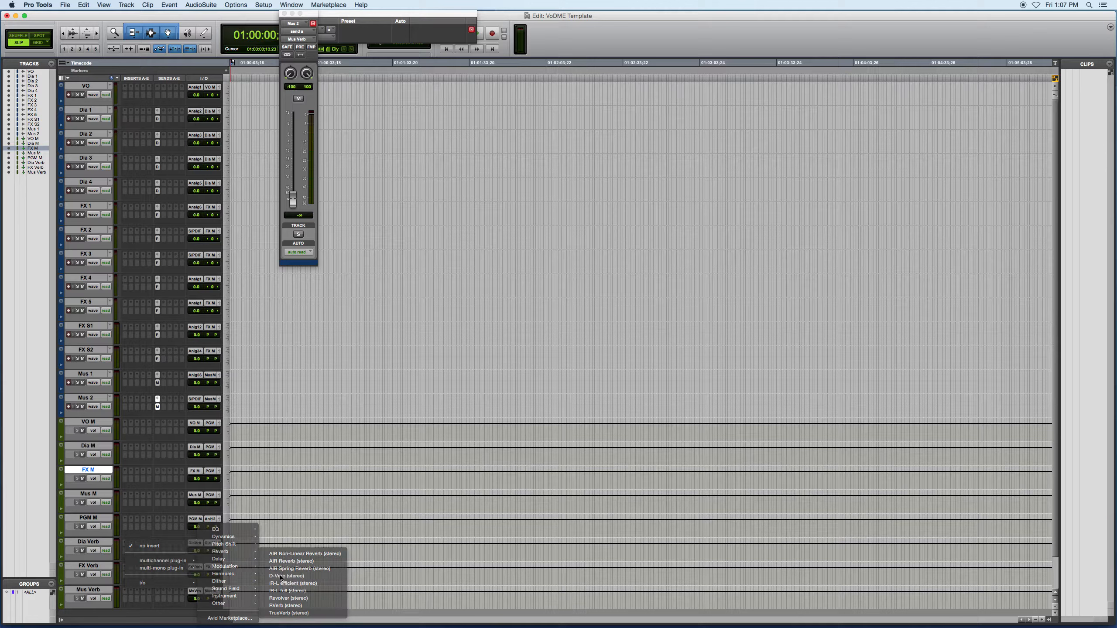
{"action": "left_click", "coordinate": [286, 552]}
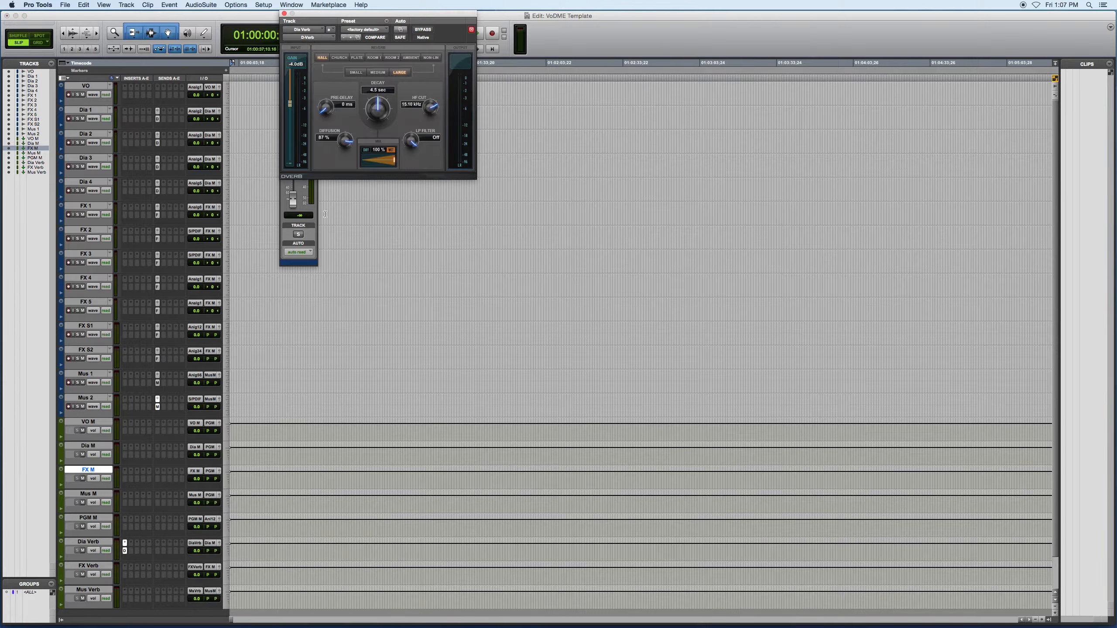
Set Dia Verb's D-Verb to the Medium size and copy it to the first insert slots of FX Verb and Mus Verb
{"action": "left_click_drag", "start_coordinate": [394, 17], "coordinate": [438, 308]}
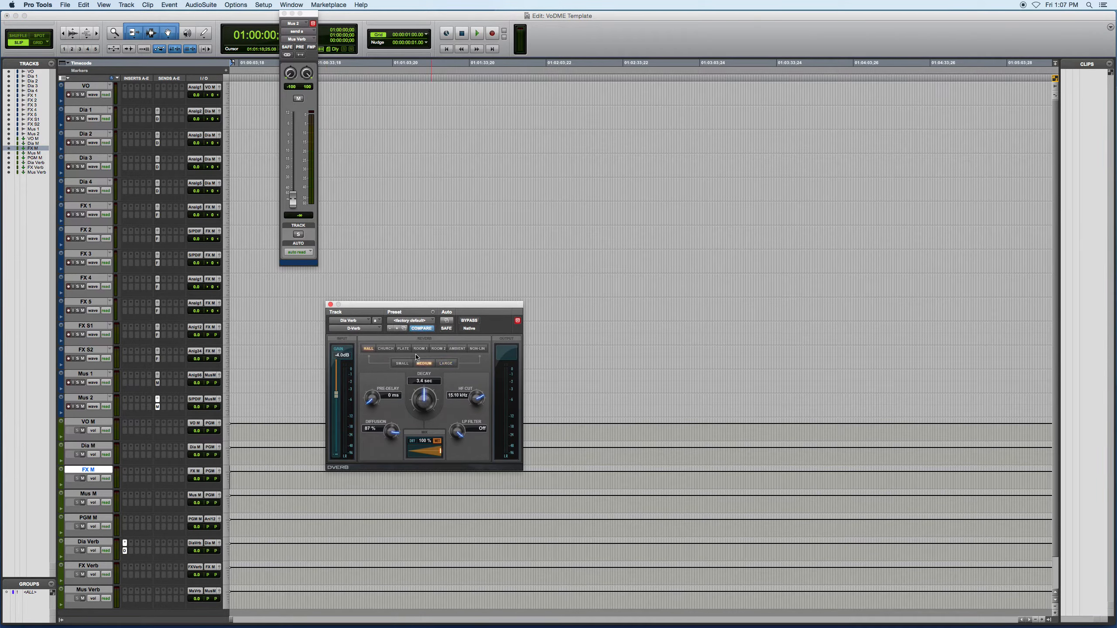
{"action": "left_click", "coordinate": [330, 305]}
{"action": "left_click_drag", "start_coordinate": [124, 543], "coordinate": [125, 567]}
{"action": "left_click_drag", "start_coordinate": [125, 567], "coordinate": [124, 591]}
{"action": "left_click", "coordinate": [157, 230]}
{"action": "left_click_drag", "start_coordinate": [241, 552], "coordinate": [382, 554]}
{"action": "left_click_drag", "start_coordinate": [260, 570], "coordinate": [477, 585]}
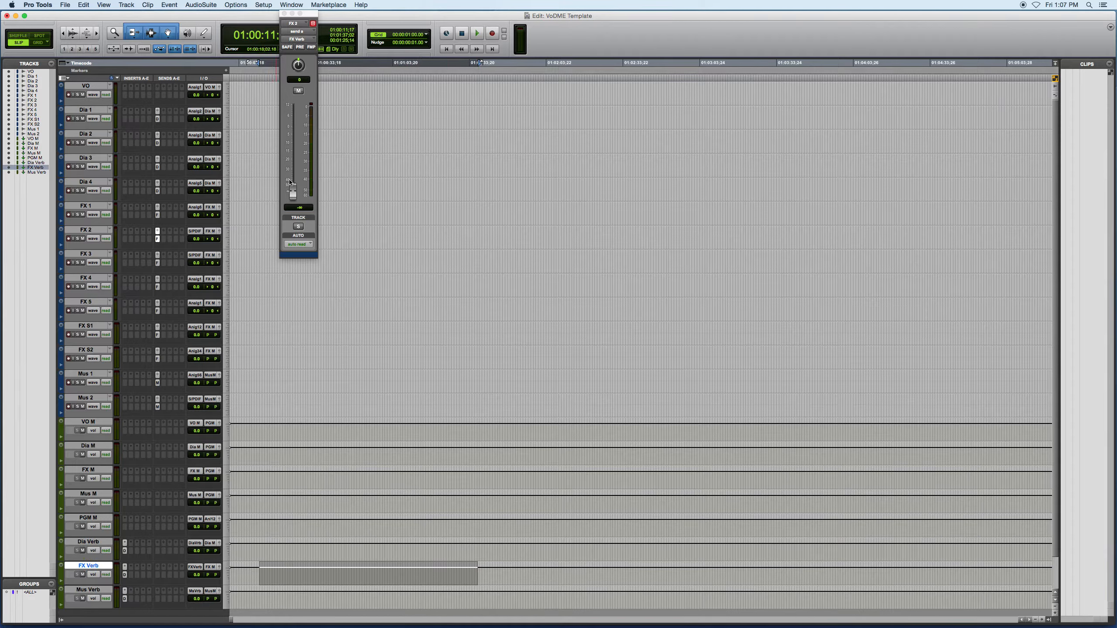
{"action": "left_click", "coordinate": [284, 14]}
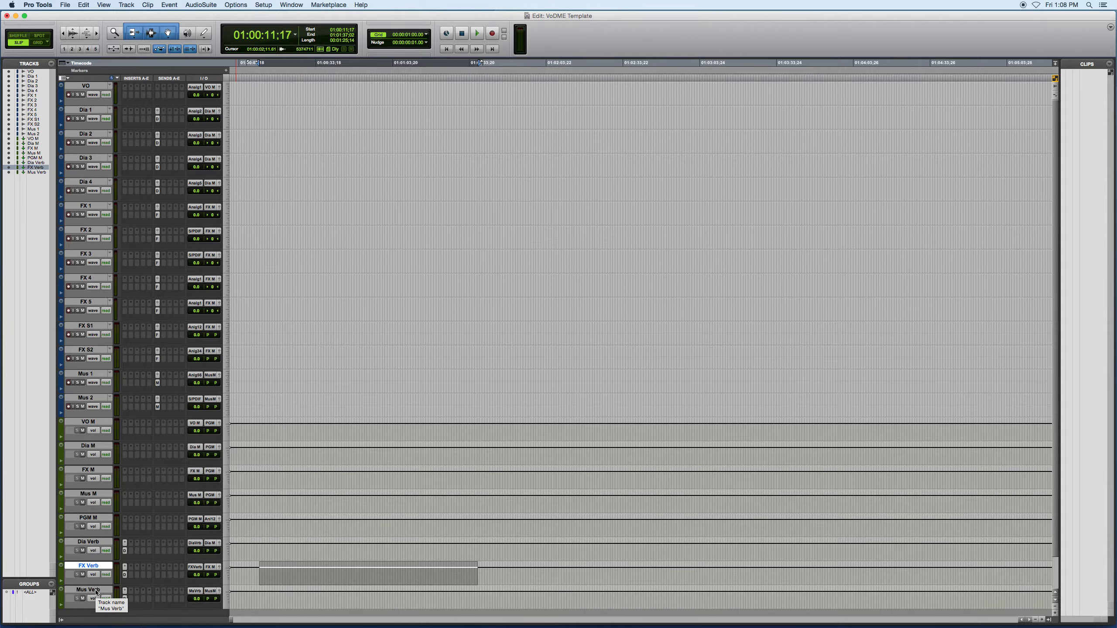
Generate a pink noise clip about 28 seconds long on the FX 1 track and name it Pink Noise -20dBFS
{"action": "left_click_drag", "start_coordinate": [241, 209], "coordinate": [315, 209]}
{"action": "left_click", "coordinate": [202, 5]}
{"action": "double_click", "coordinate": [268, 217]}
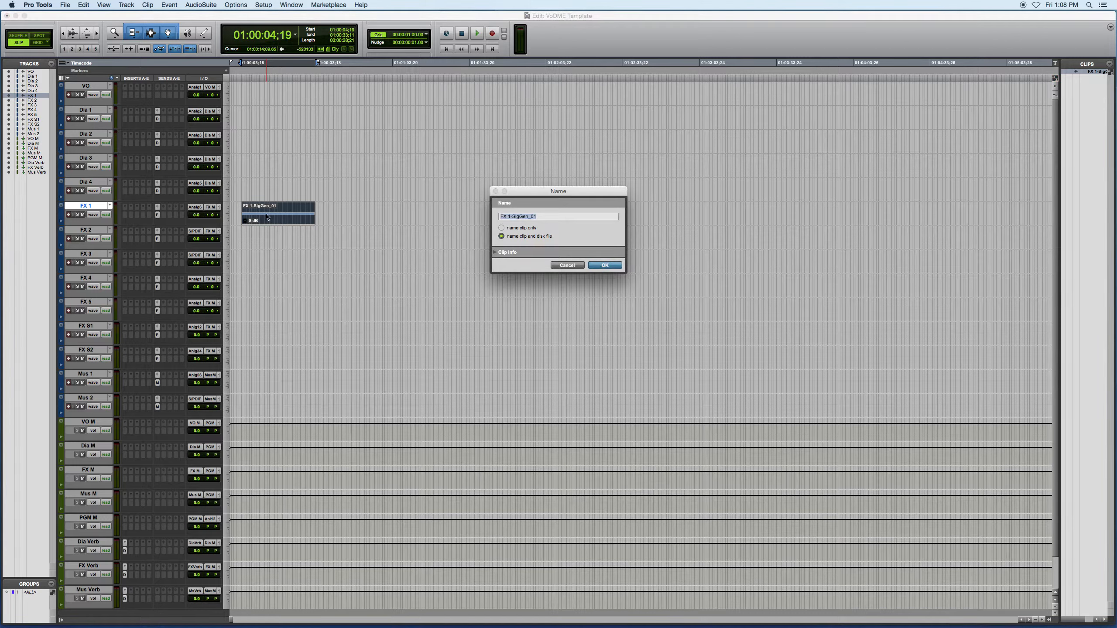
{"action": "type", "text": "Pink Noise -20dBFS"}
{"action": "key", "text": "Return"}
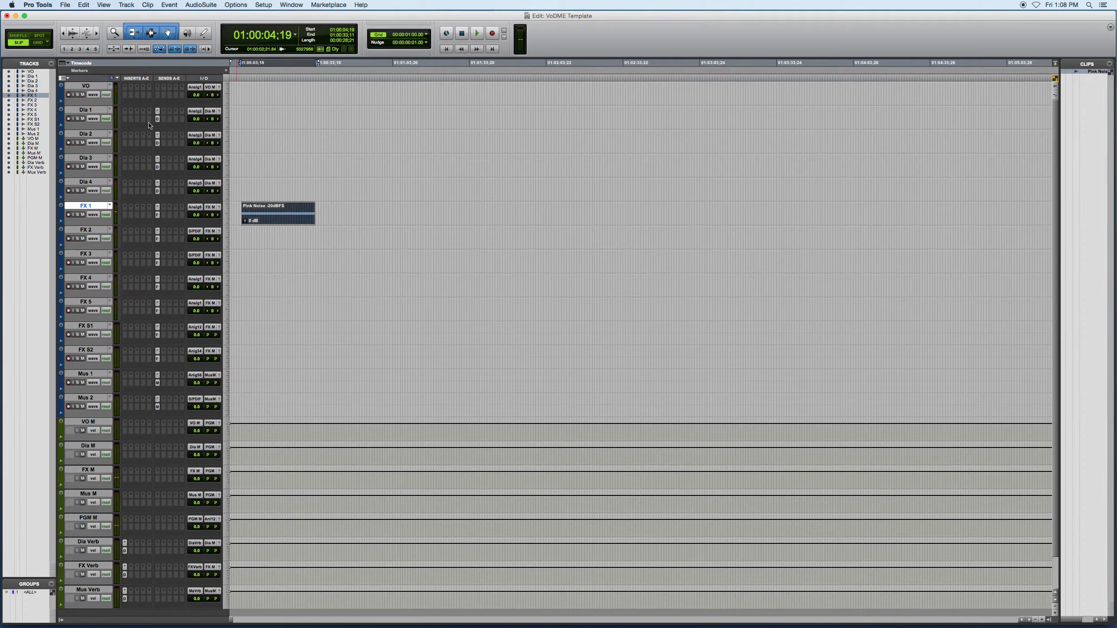
Show the FX Verb send level automation on FX 1 and raise it across the pink noise clip
{"action": "left_click", "coordinate": [94, 216]}
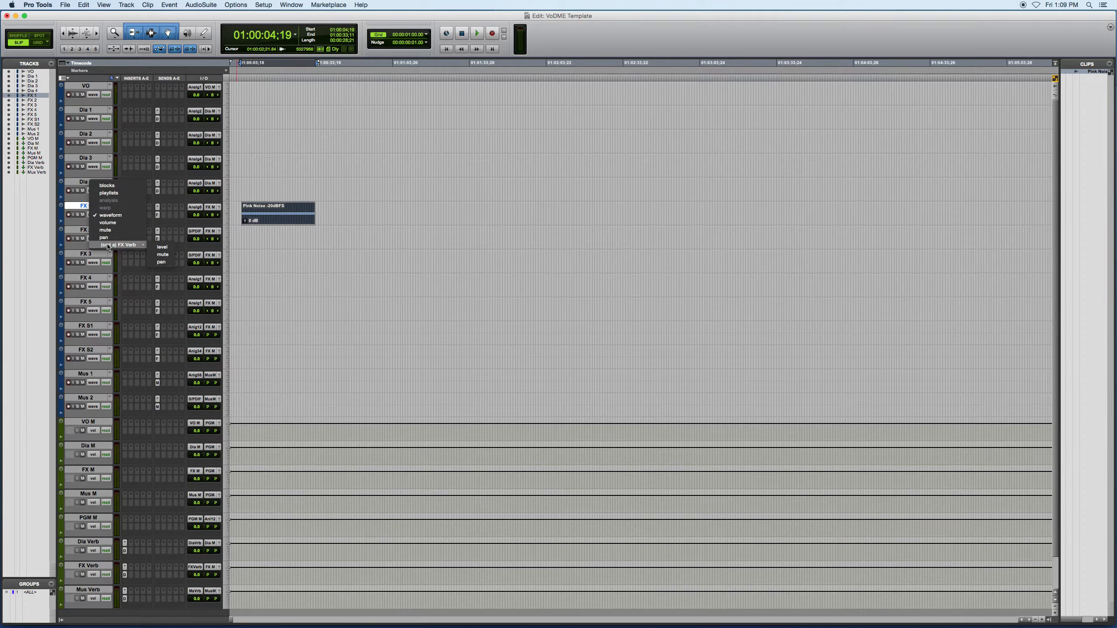
{"action": "left_click", "coordinate": [162, 248]}
{"action": "left_click", "coordinate": [294, 211]}
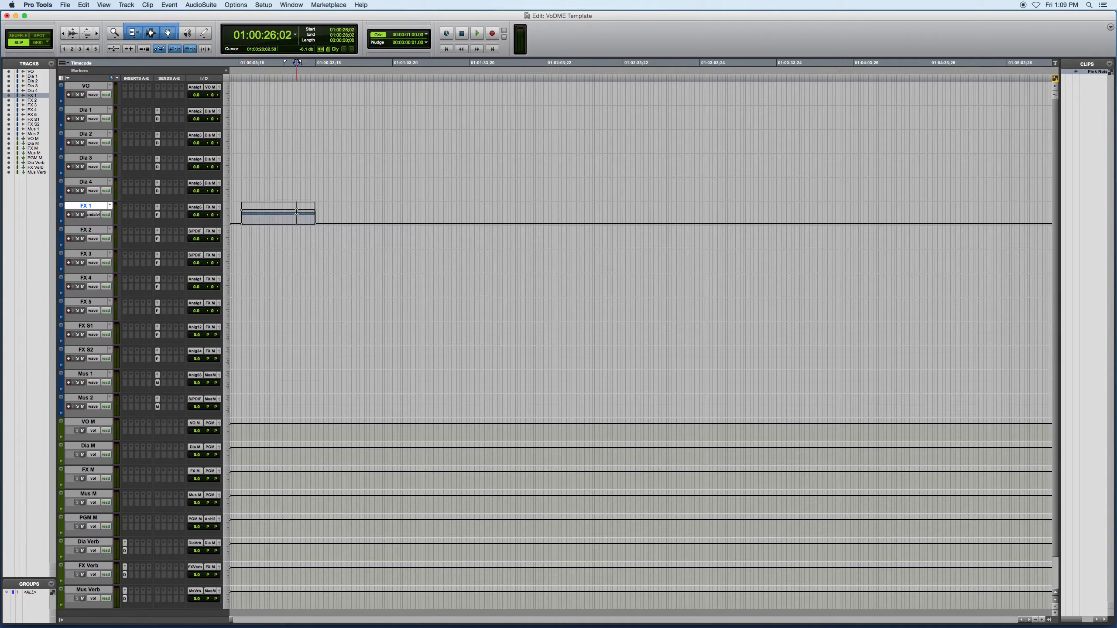
Play the last seconds of the pink noise clip on FX 1 to check its reverb tail
{"action": "left_click", "coordinate": [281, 210]}
{"action": "key", "text": "space"}
{"action": "left_click", "coordinate": [309, 210]}
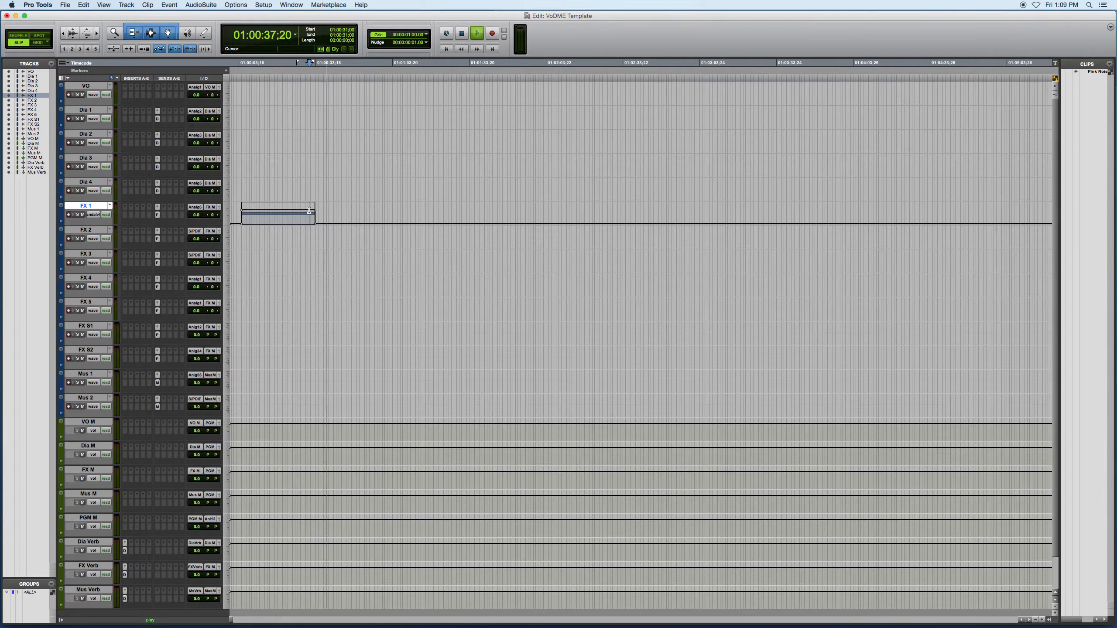
{"action": "key", "text": "space"}
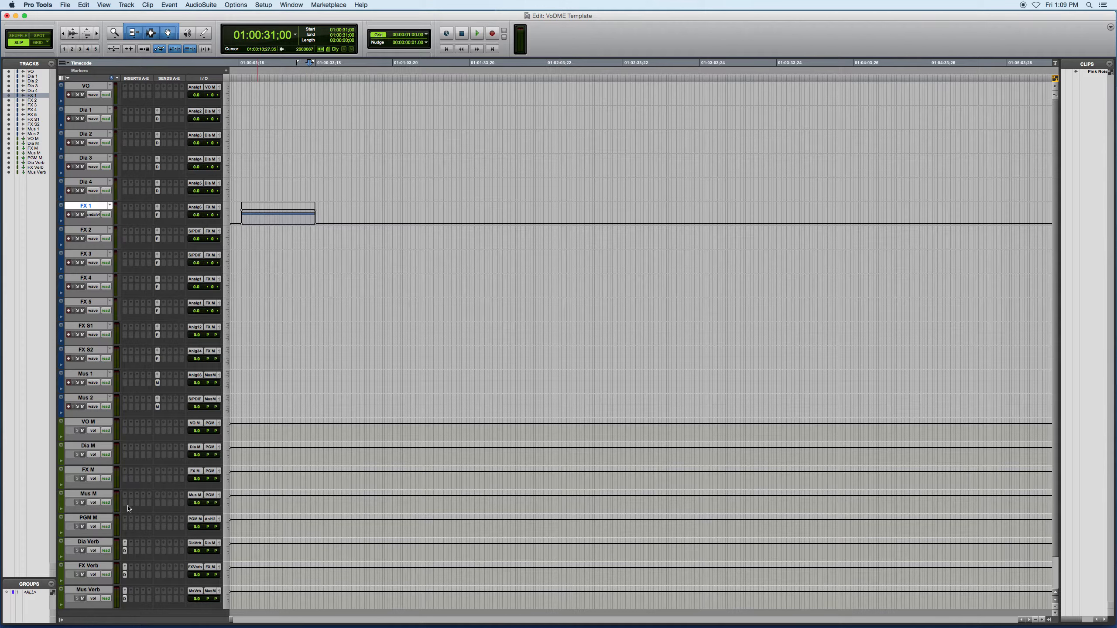
Play the end of the pink noise clip with the FX Verb track muted and unmute the track
{"action": "left_click", "coordinate": [83, 575]}
{"action": "key", "text": "space"}
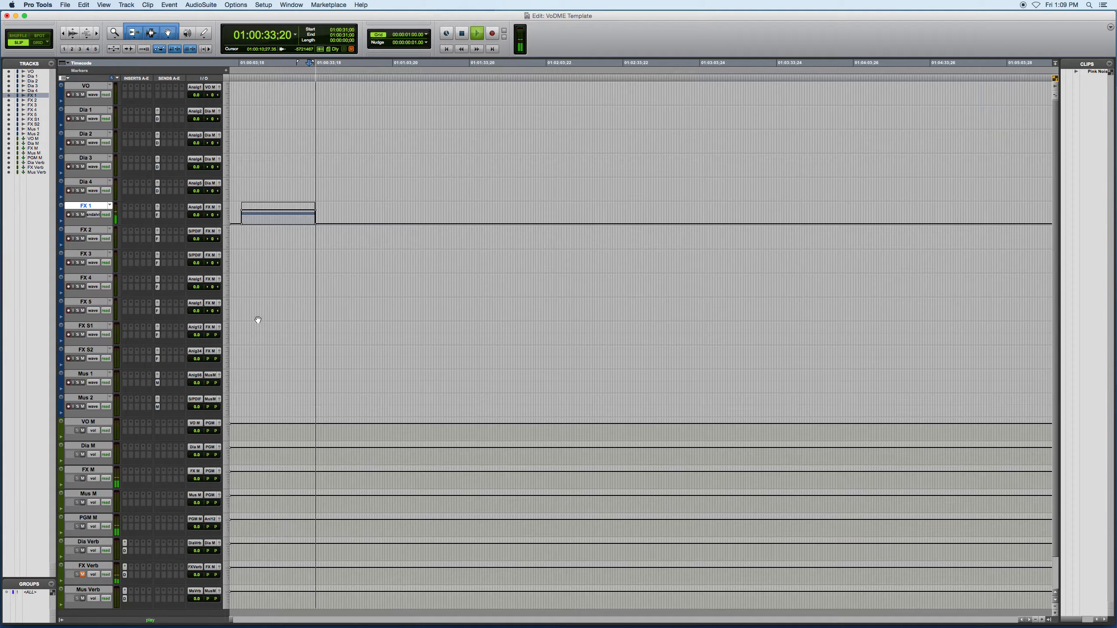
{"action": "key", "text": "space"}
{"action": "left_click", "coordinate": [312, 214]}
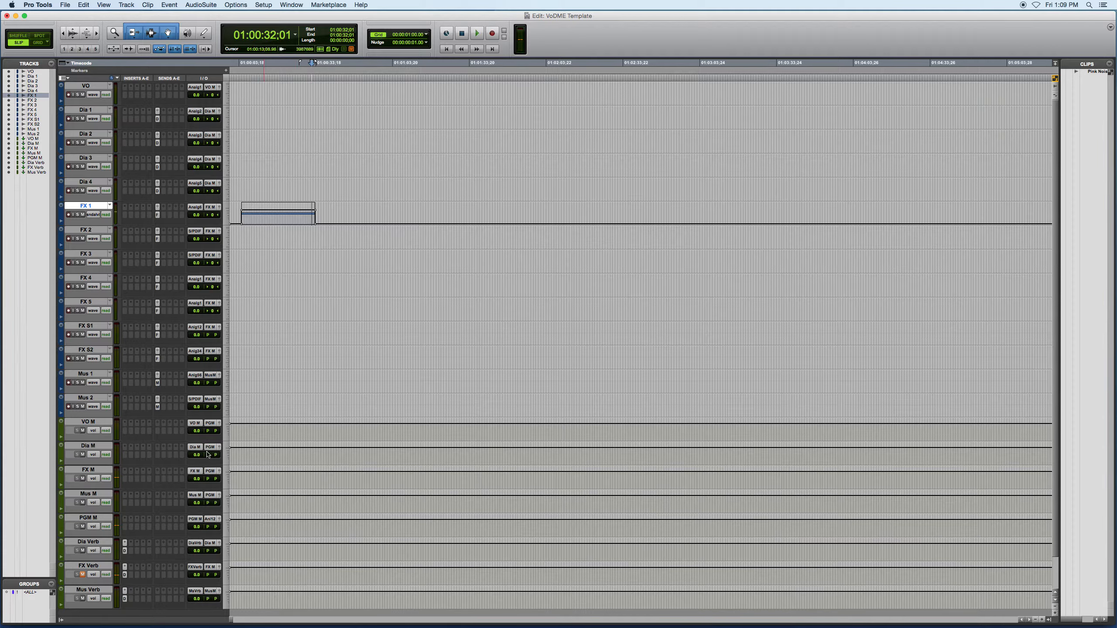
{"action": "left_click", "coordinate": [83, 575]}
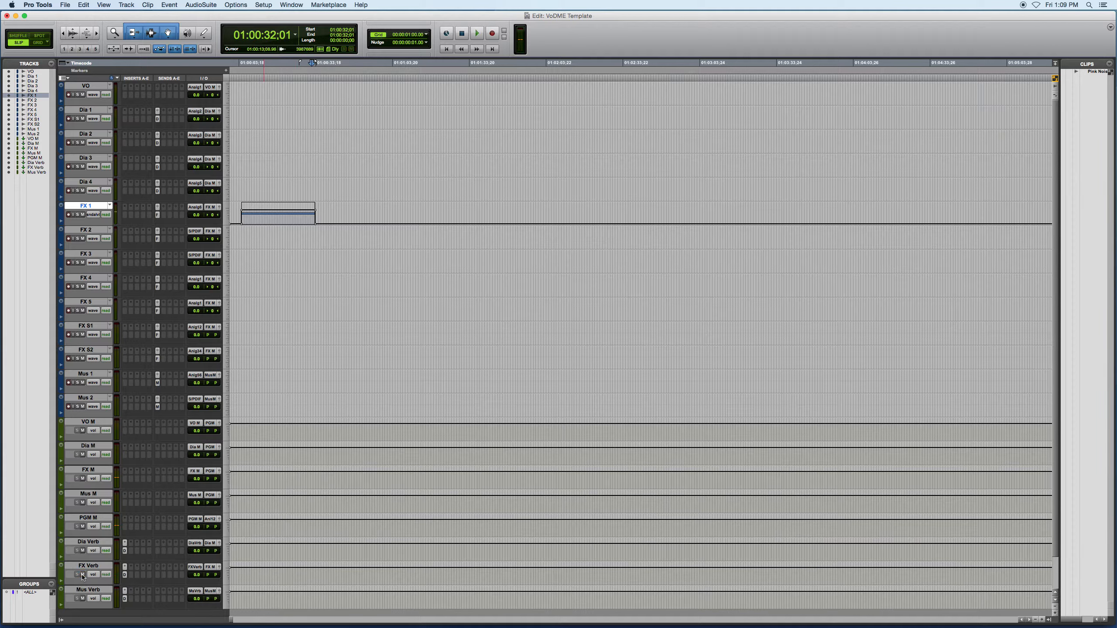
Play the end of the pink noise clip with the FX M track muted and unmute FX M
{"action": "left_click", "coordinate": [82, 478]}
{"action": "key", "text": "space"}
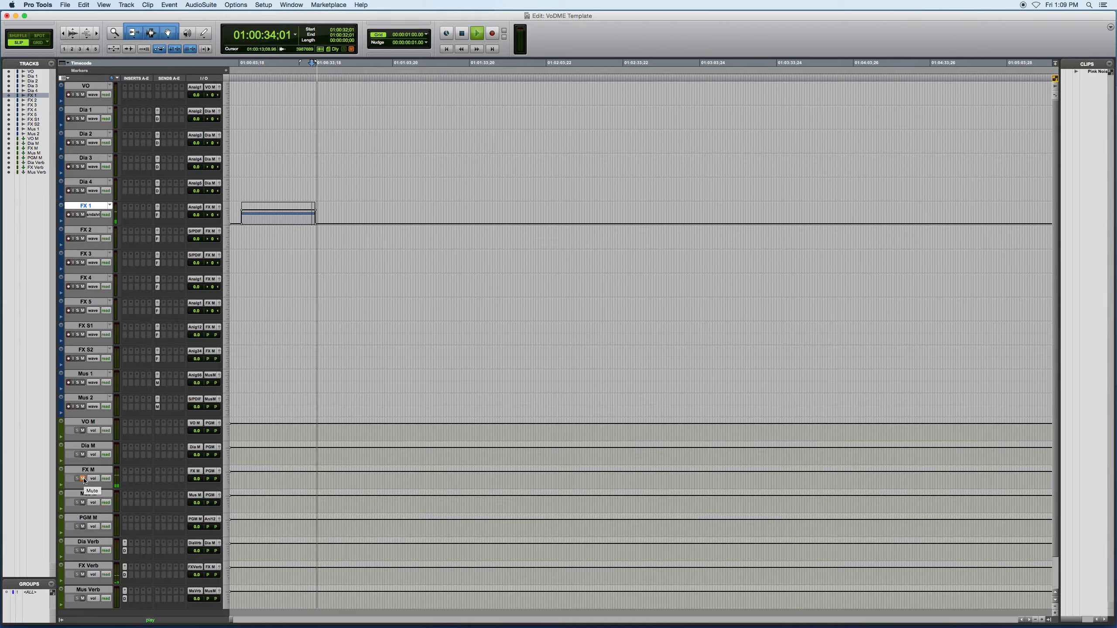
{"action": "key", "text": "space"}
{"action": "left_click", "coordinate": [83, 479]}
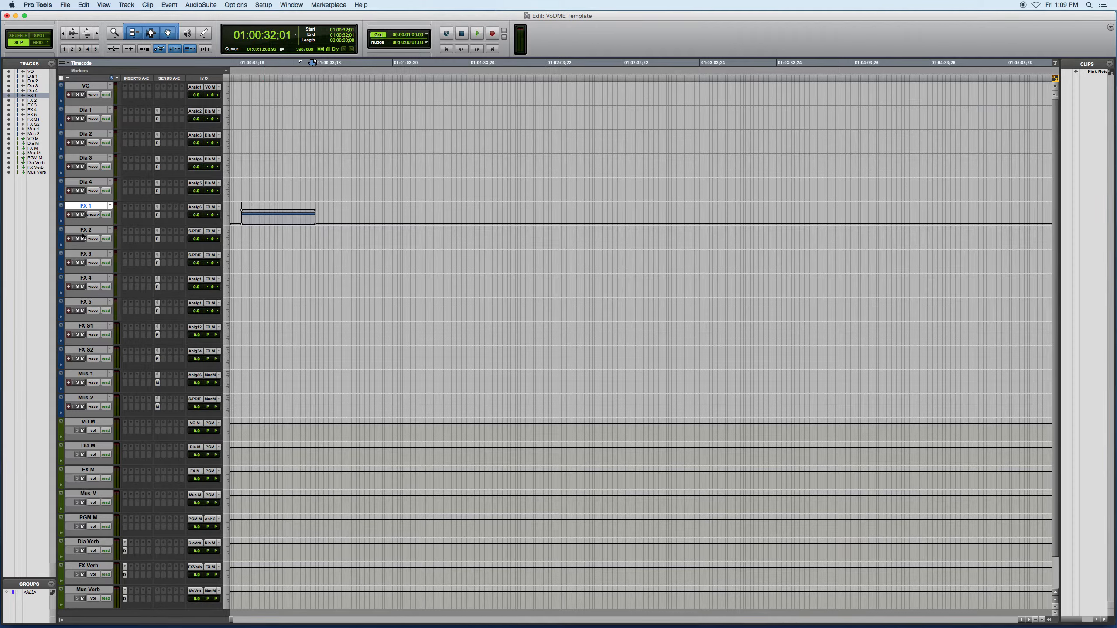
Return the FX 1 track to waveform view and delete the pink noise clip from it
{"action": "left_click", "coordinate": [95, 215]}
{"action": "left_click", "coordinate": [94, 190]}
{"action": "key", "text": "ctrl+alt+minus"}
{"action": "key", "text": "ctrl+alt+minus"}
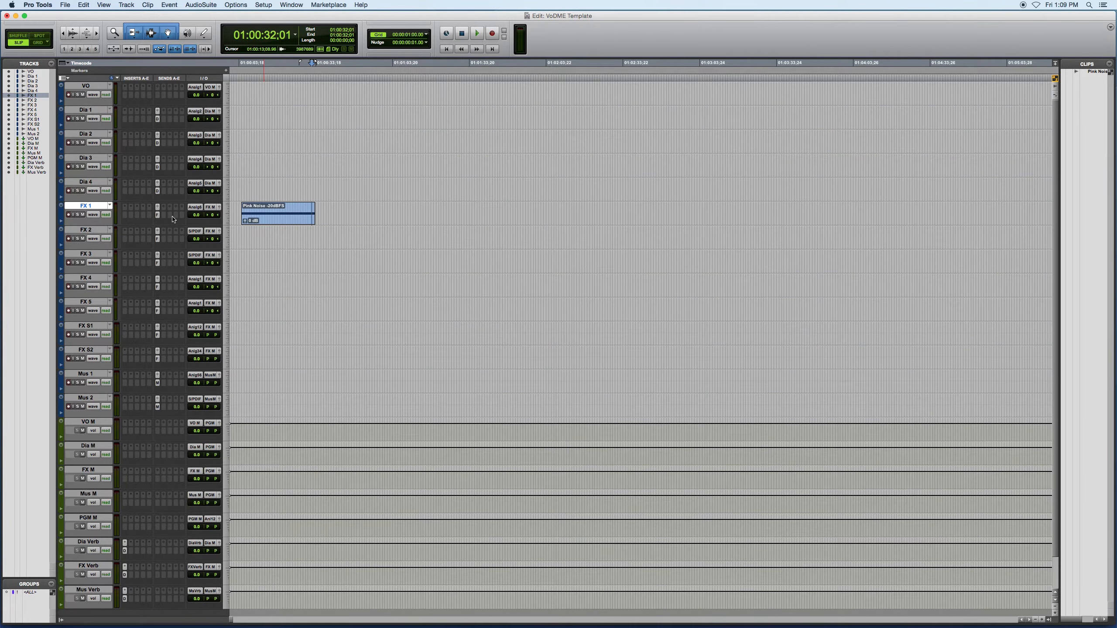
{"action": "left_click", "coordinate": [270, 220]}
{"action": "key", "text": "BackSpace"}
Create five new stereo audio tracks below the Mus Verb track
{"action": "left_click", "coordinate": [241, 599]}
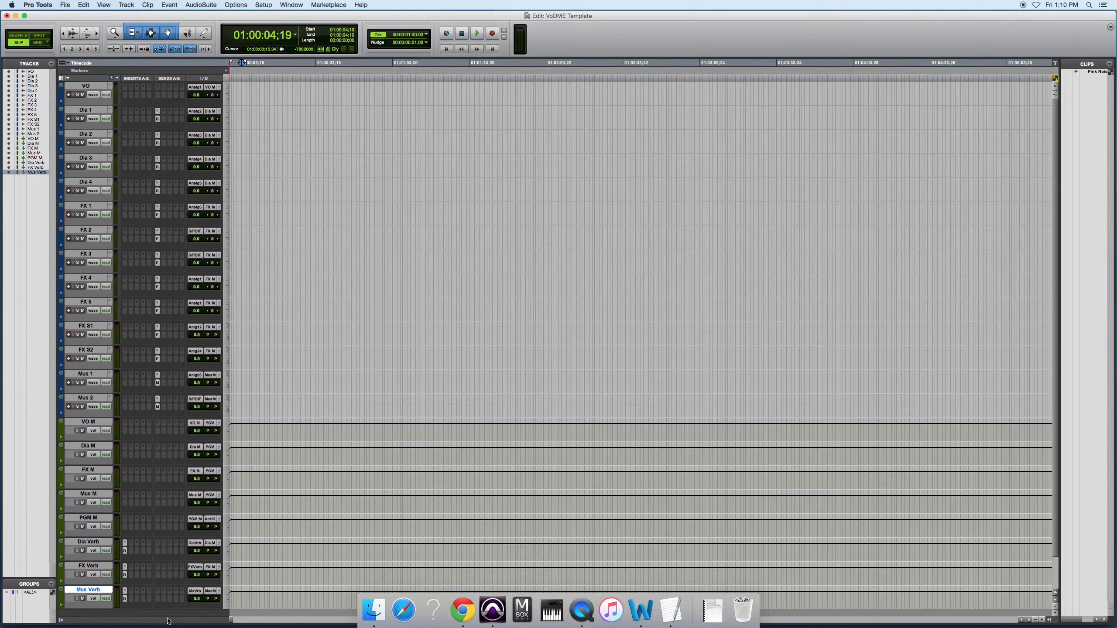
{"action": "key", "text": "super+shift+n"}
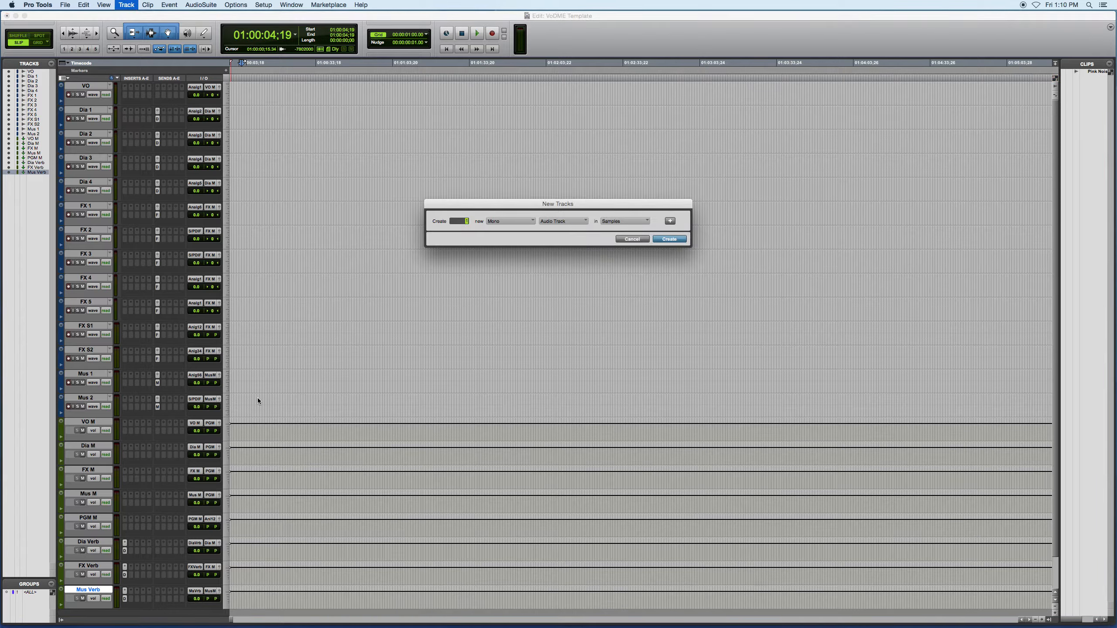
{"action": "left_click", "coordinate": [502, 221]}
{"action": "left_click", "coordinate": [501, 228]}
{"action": "type", "text": "5"}
{"action": "key", "text": "Return"}
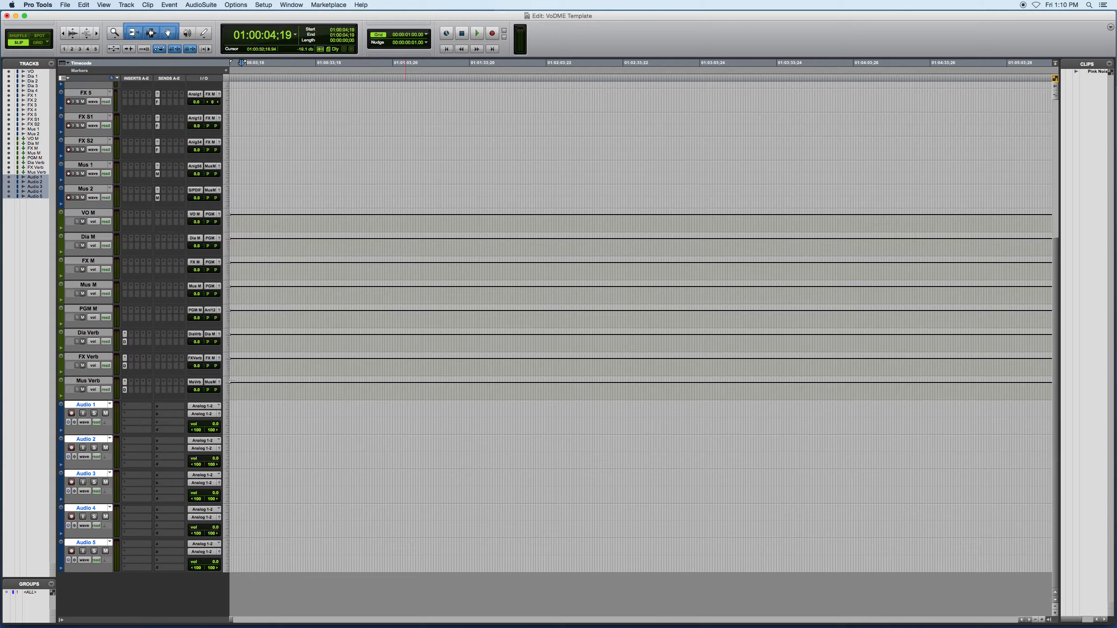
Name the five new audio tracks _VO Stem, _Dia Stem, _FX Stem, _Mus Stem and _PGM Stem
{"action": "double_click", "coordinate": [80, 406]}
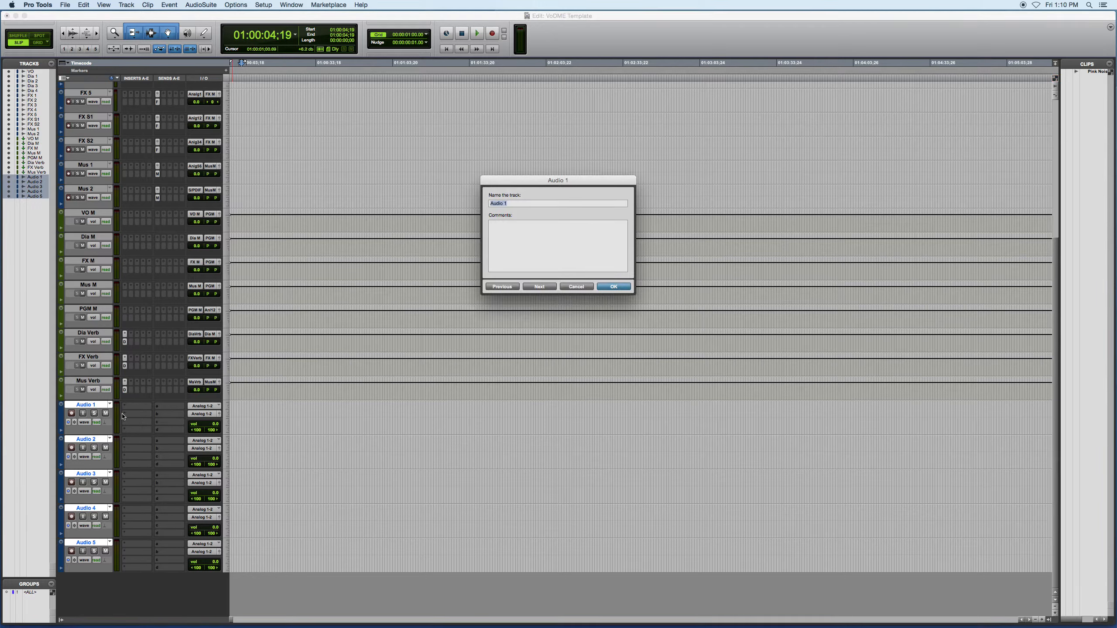
{"action": "key", "text": "BackSpace"}
{"action": "key", "text": "super+Right"}
{"action": "type", "text": "Dia"}
{"action": "type", "text": " Stem"}
{"action": "key", "text": "super+Right"}
{"action": "type", "text": "_F"}
{"action": "type", "text": "tem"}
{"action": "key", "text": "super+Right"}
{"action": "type", "text": "_Mus Stem"}
{"action": "key", "text": "super+Right"}
{"action": "type", "text": "_"}
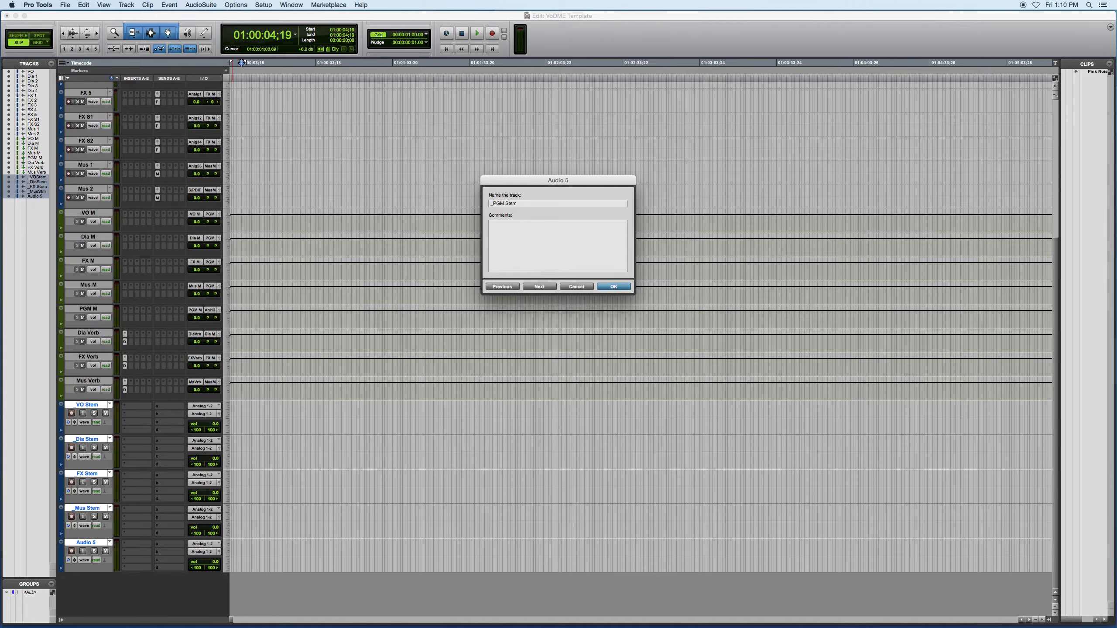
{"action": "key", "text": "Return"}
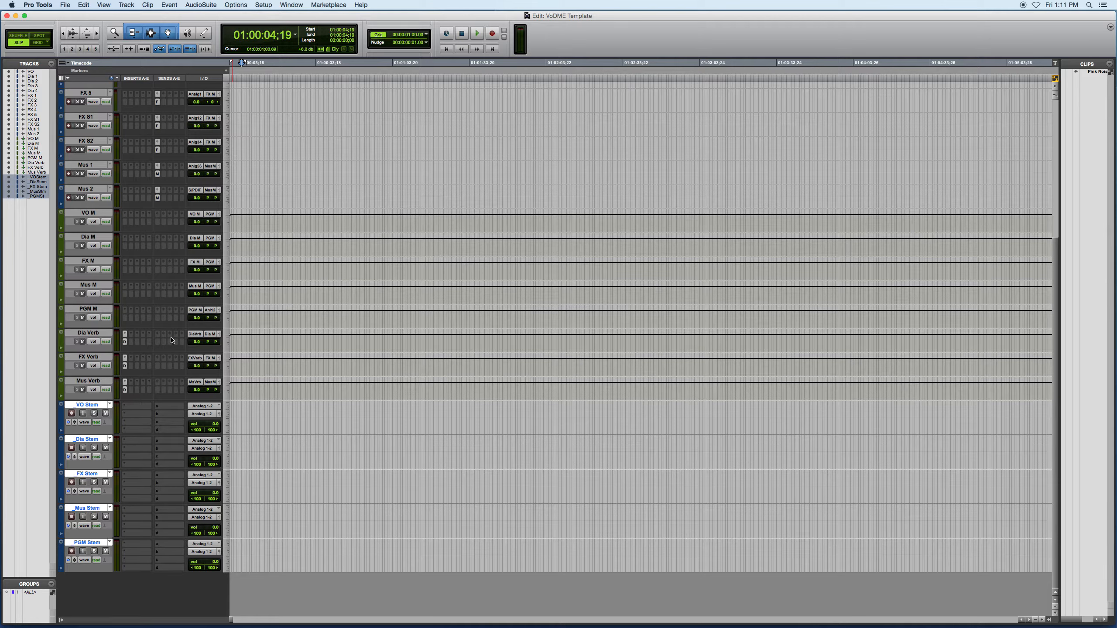
{"action": "left_click", "coordinate": [263, 414]}
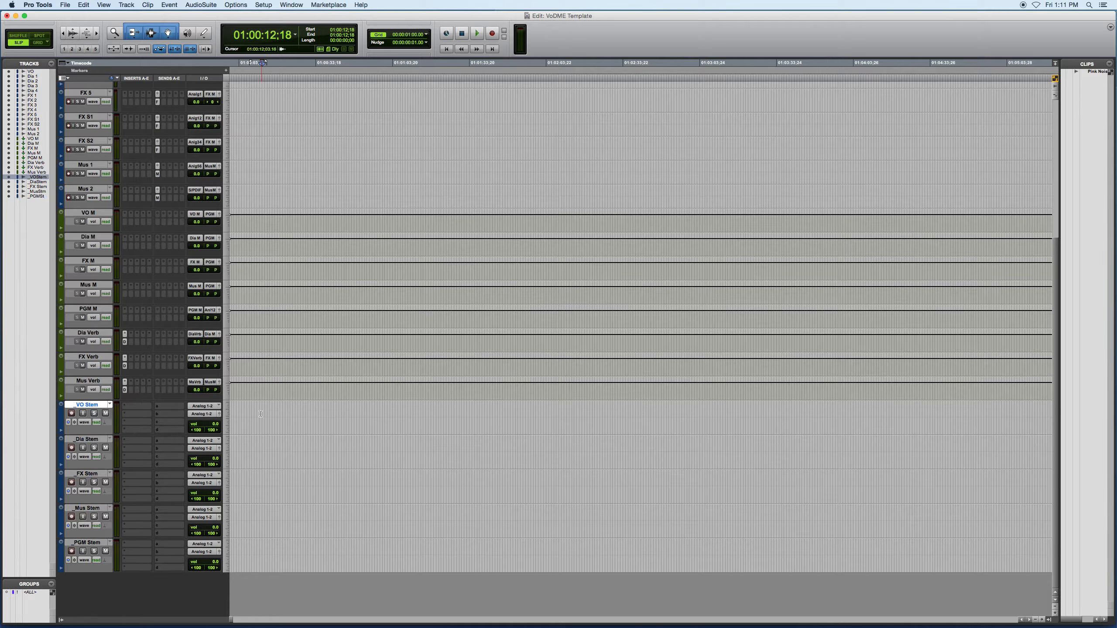
{"action": "left_click", "coordinate": [87, 213]}
{"action": "left_click", "coordinate": [88, 236]}
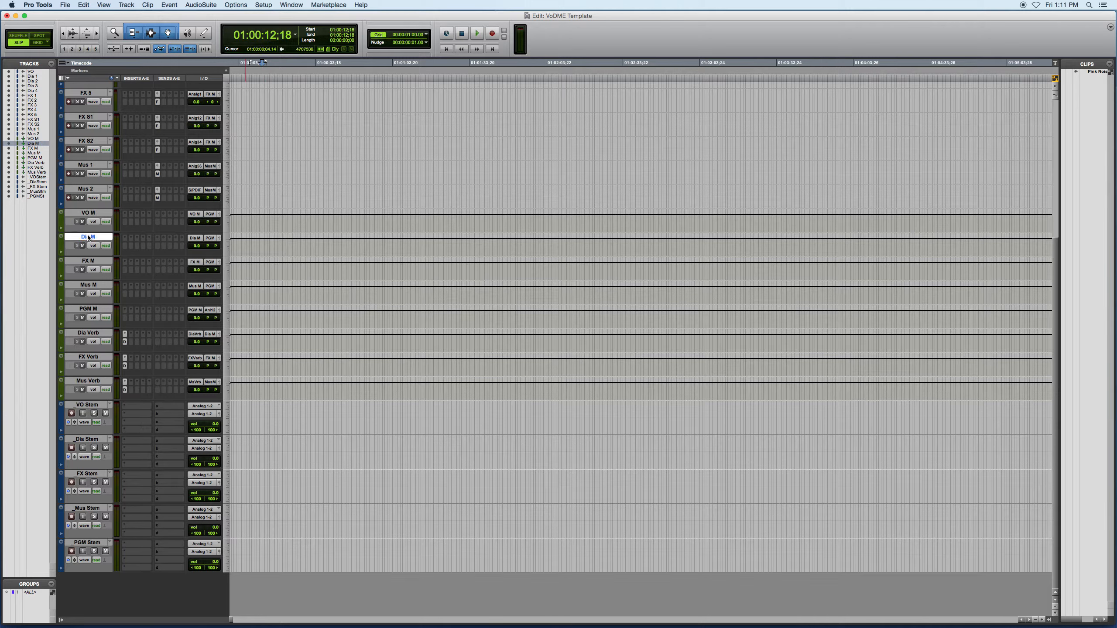
{"action": "left_click", "coordinate": [93, 261]}
{"action": "left_click", "coordinate": [92, 284]}
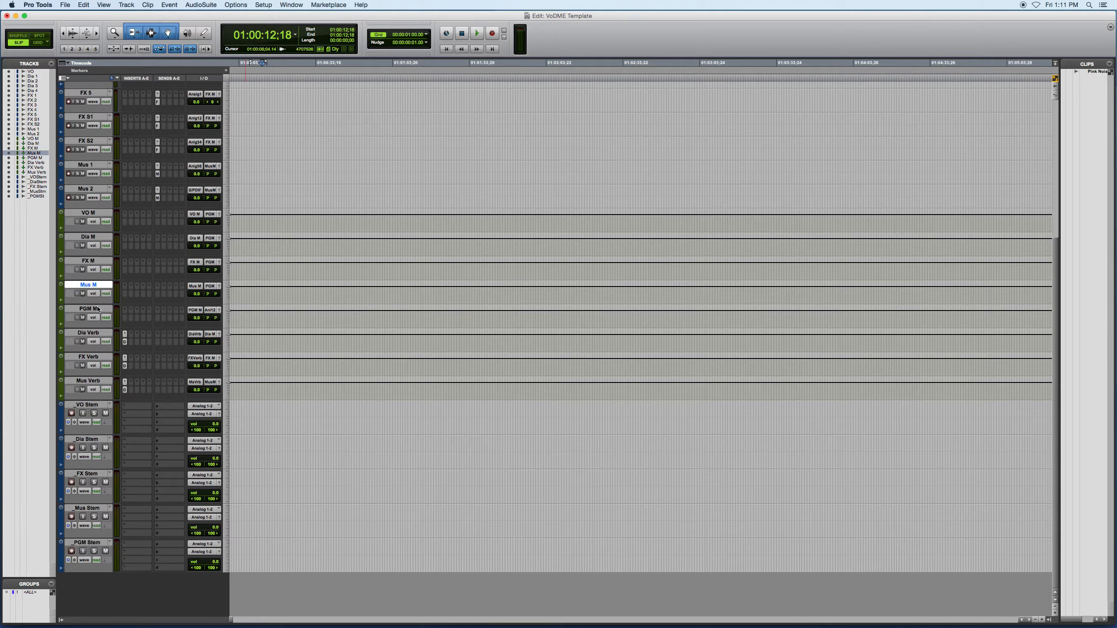
{"action": "left_click", "coordinate": [97, 309]}
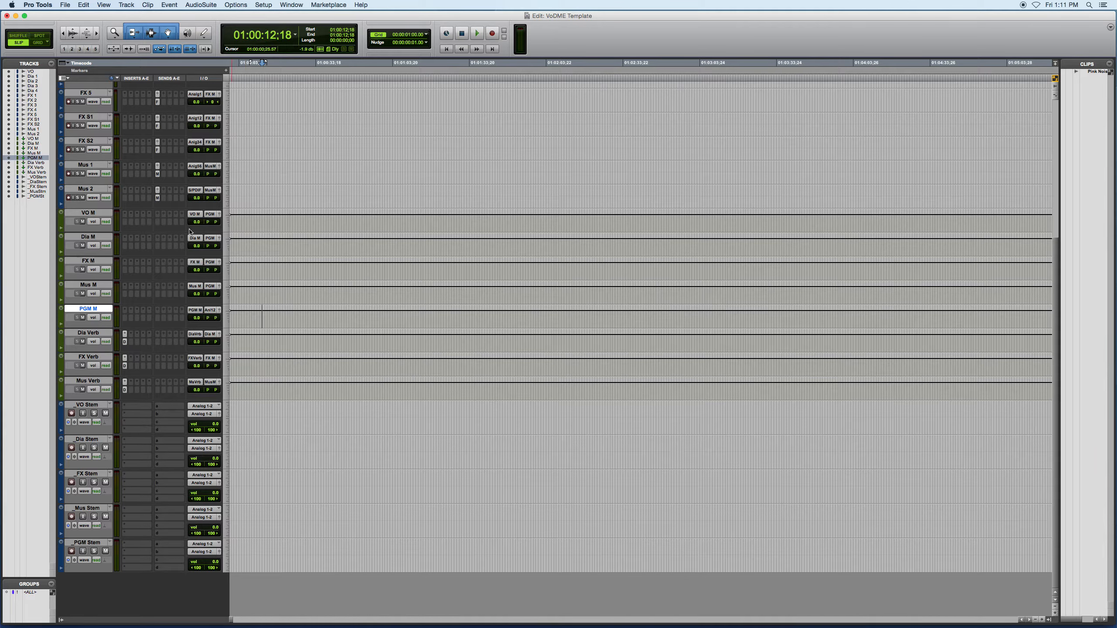
{"action": "left_click", "coordinate": [91, 213]}
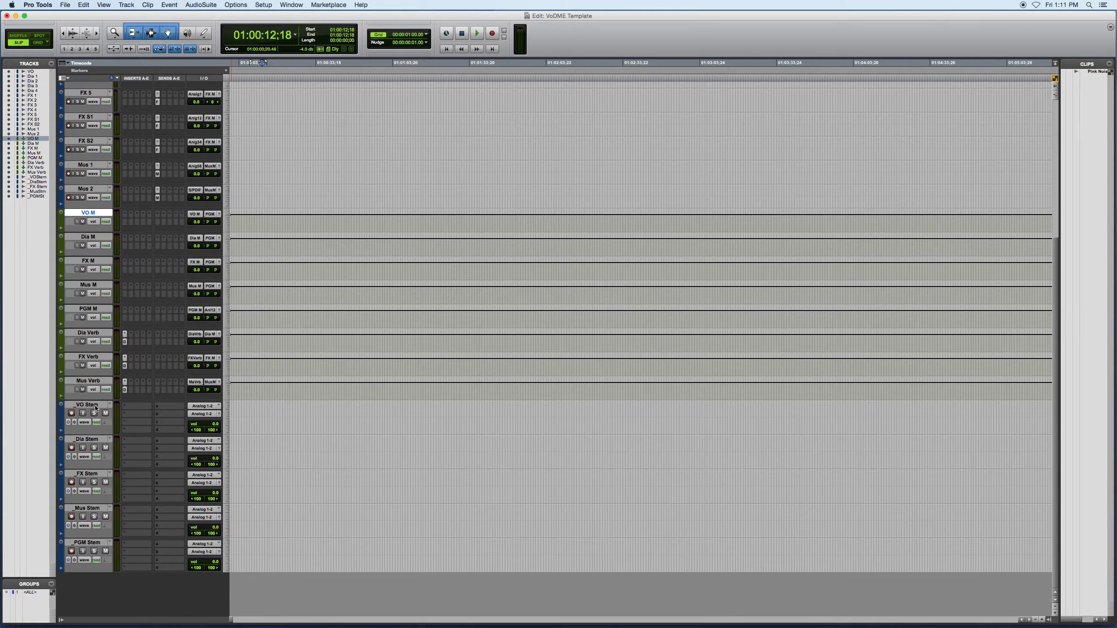
In the I/O Setup bus list, rename the two stereo buses following Mus Verb as _VO Stem and _Dia Stem
{"action": "left_click", "coordinate": [263, 5]}
{"action": "left_click", "coordinate": [262, 48]}
{"action": "double_click", "coordinate": [432, 248]}
{"action": "type", "text": "_VO Stem"}
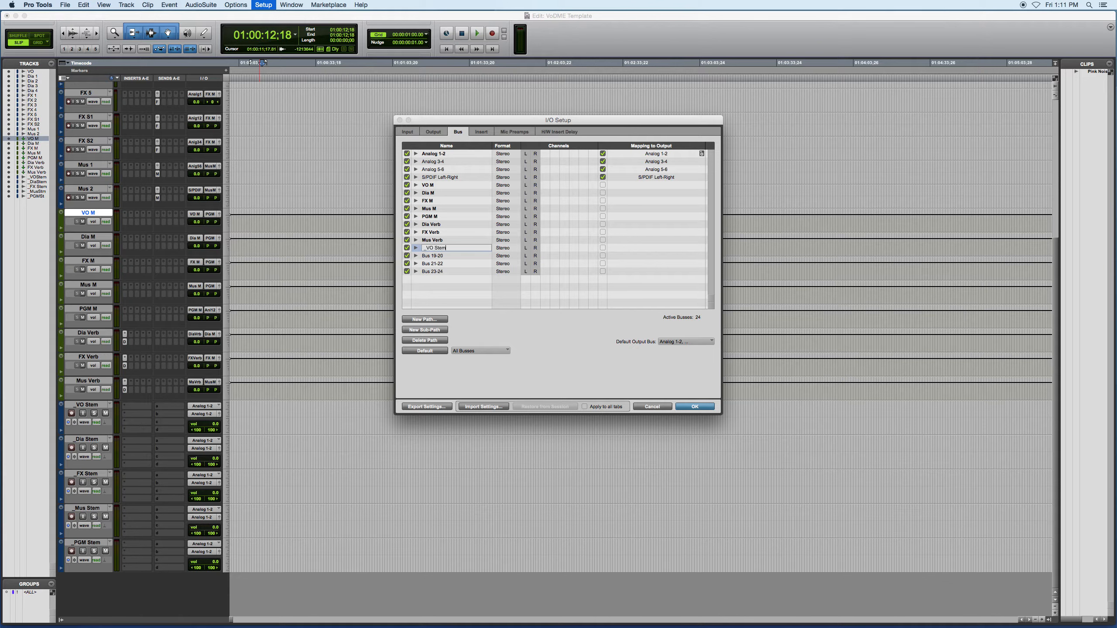
{"action": "key", "text": "Return"}
{"action": "left_click", "coordinate": [444, 256]}
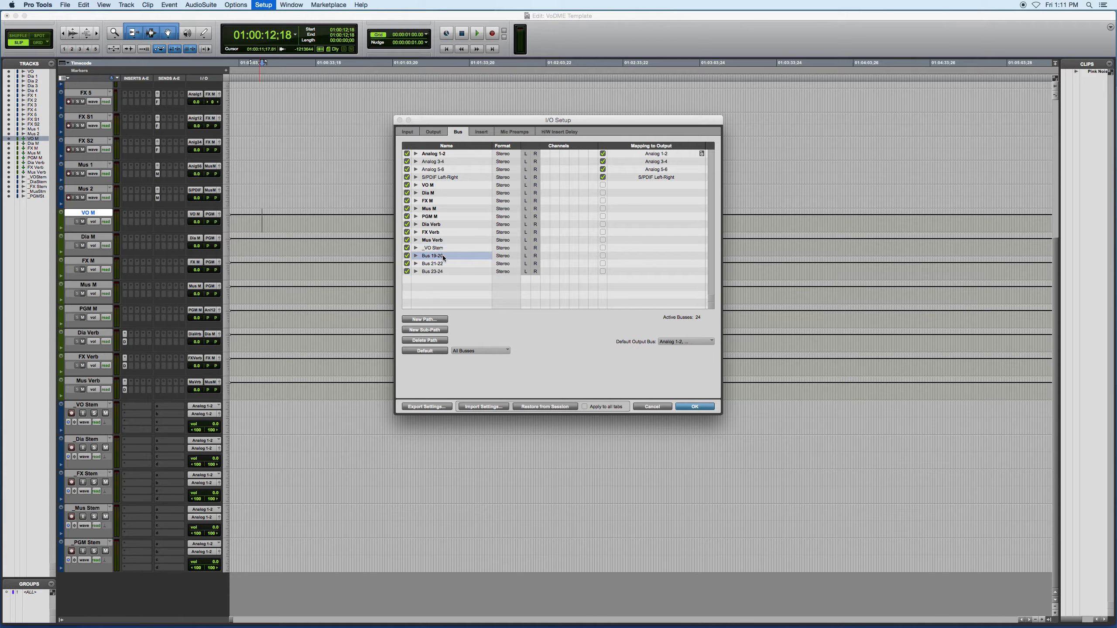
{"action": "double_click", "coordinate": [443, 257]}
{"action": "type", "text": "_Dia Stem"}
Rename Bus 21-22 as _FX Stem and Bus 23-24 as _Mus Stem
{"action": "key", "text": "Tab"}
{"action": "type", "text": "_FS"}
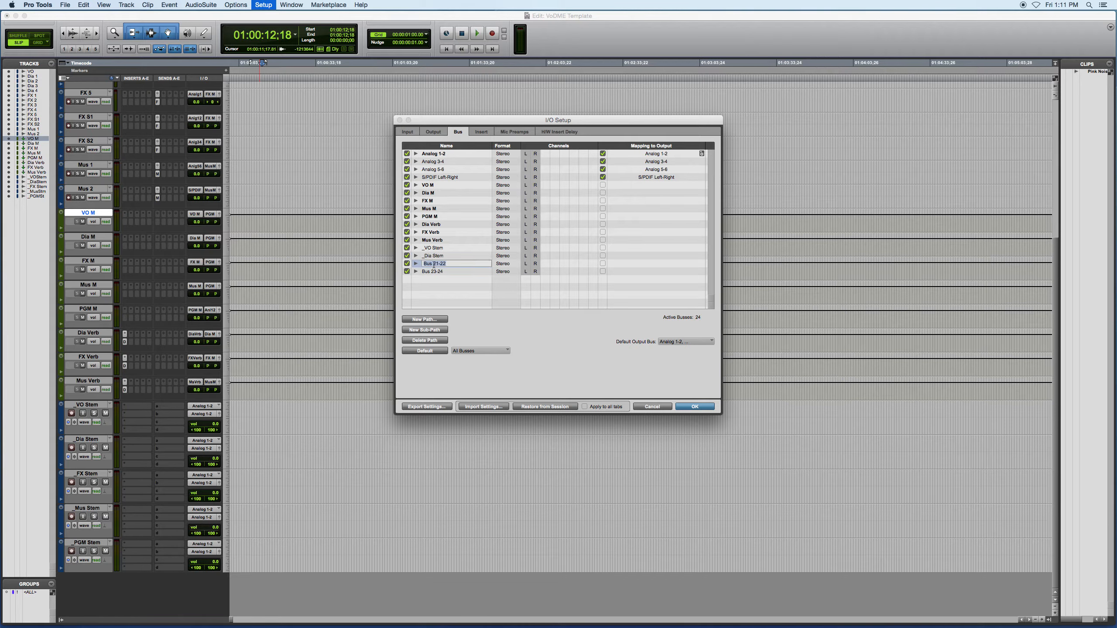
{"action": "key", "text": "BackSpace"}
{"action": "type", "text": "X Stem"}
{"action": "key", "text": "Tab"}
{"action": "type", "text": "_Mus Stem"}
{"action": "key", "text": "Return"}
Add a new stereo bus path and name it _PGM Stem
{"action": "left_click", "coordinate": [424, 319]}
{"action": "left_click", "coordinate": [644, 253]}
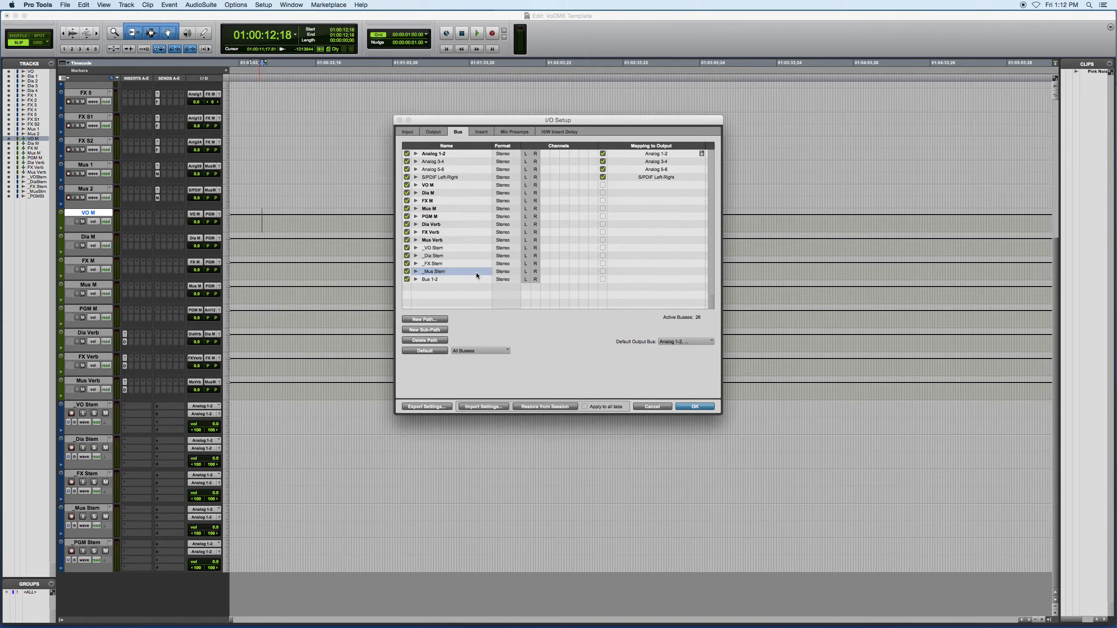
{"action": "double_click", "coordinate": [434, 279]}
{"action": "type", "text": "_"}
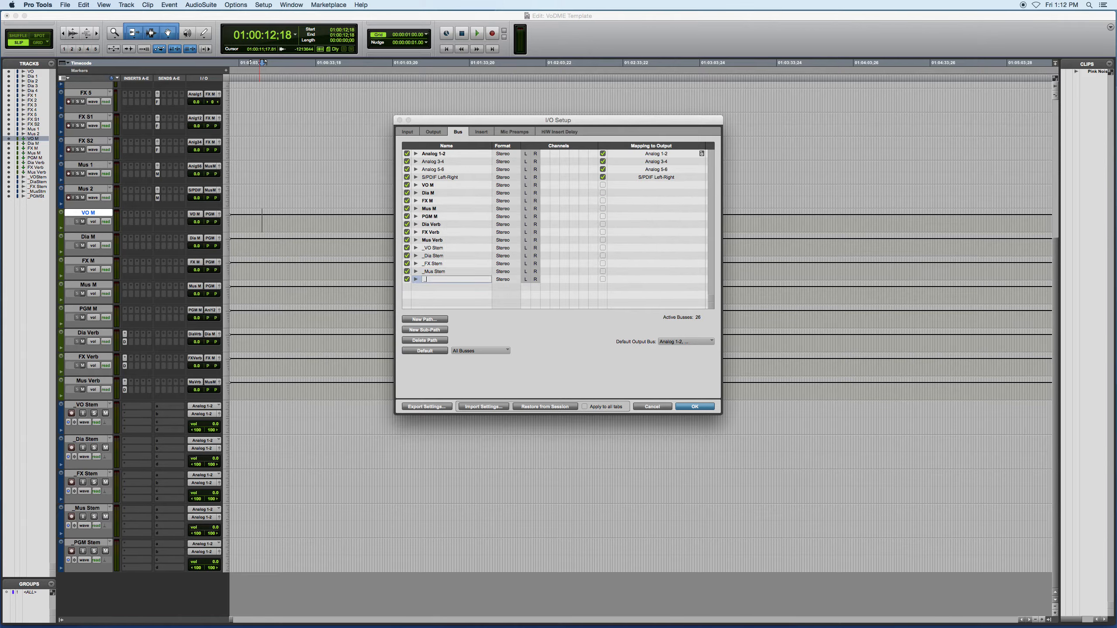
{"action": "type", "text": "PGM Stem"}
{"action": "key", "text": "Return"}
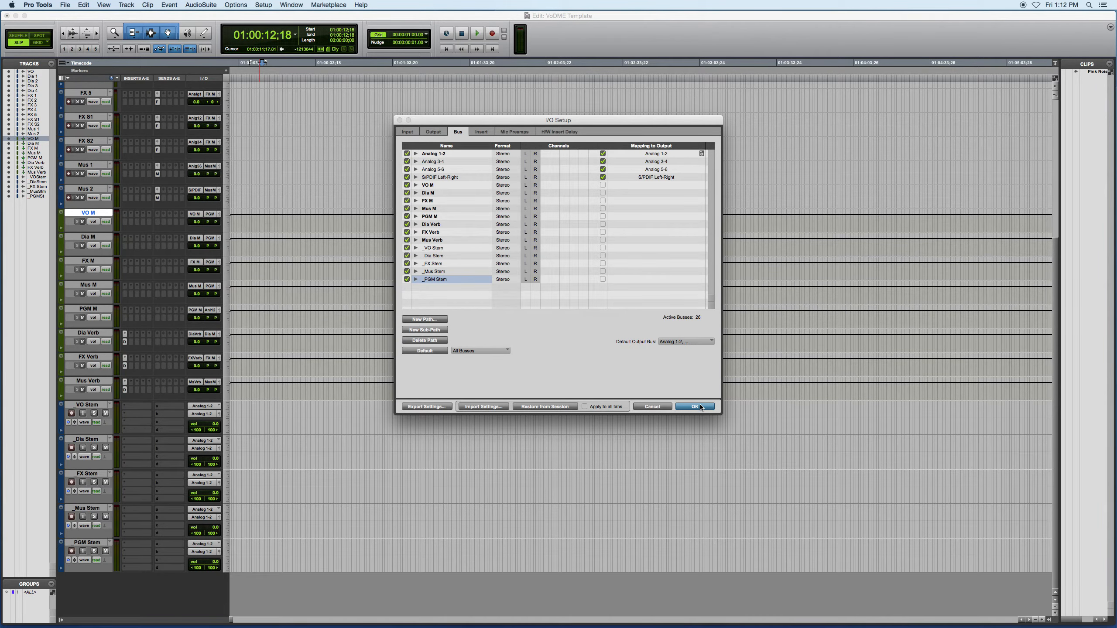